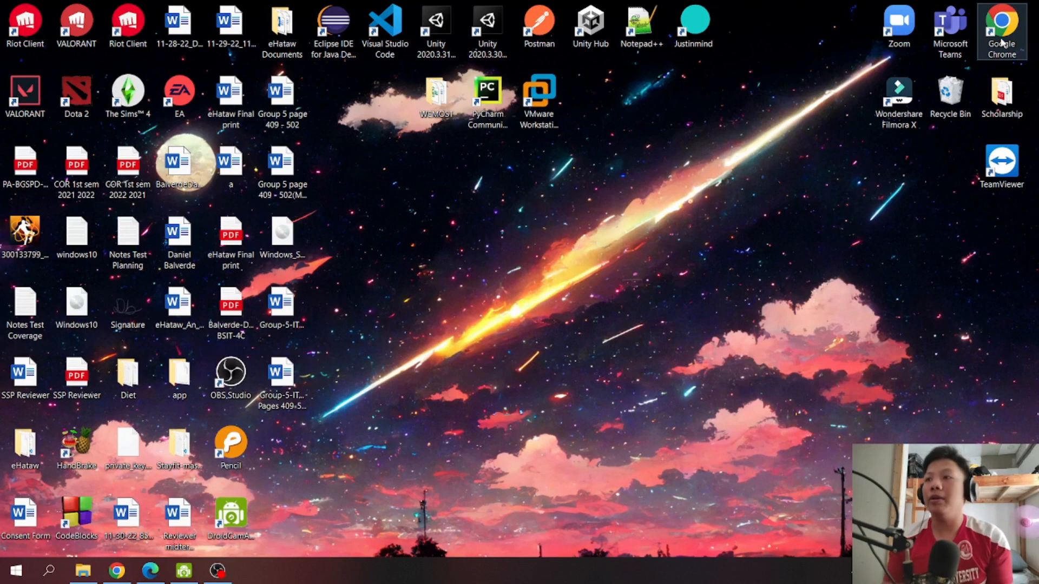
Open Google Chrome in a maximized window and search Google for ubuntu.
{"action": "double_click", "coordinate": [1001, 41]}
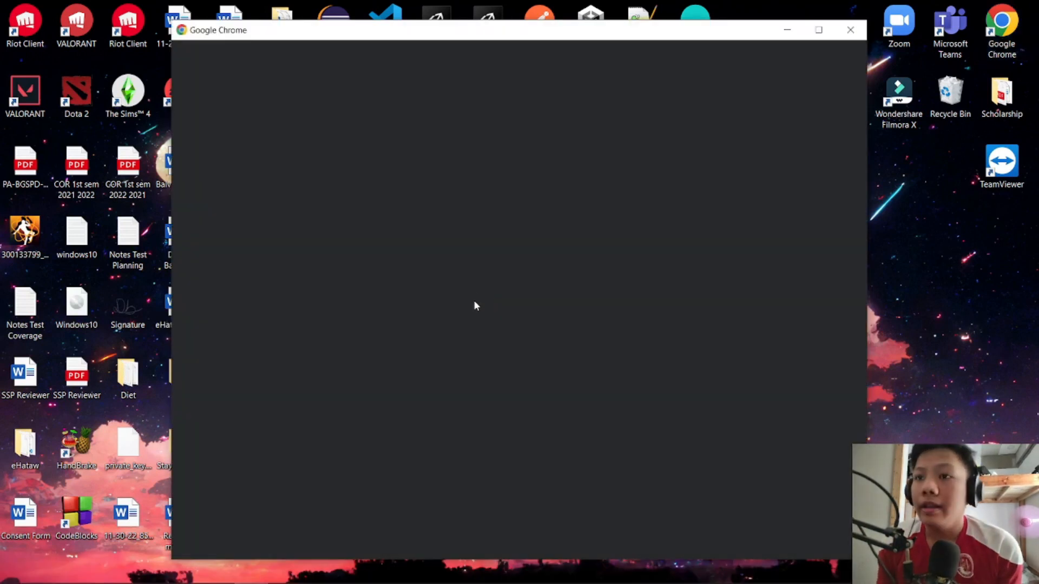
{"action": "left_click", "coordinate": [448, 299]}
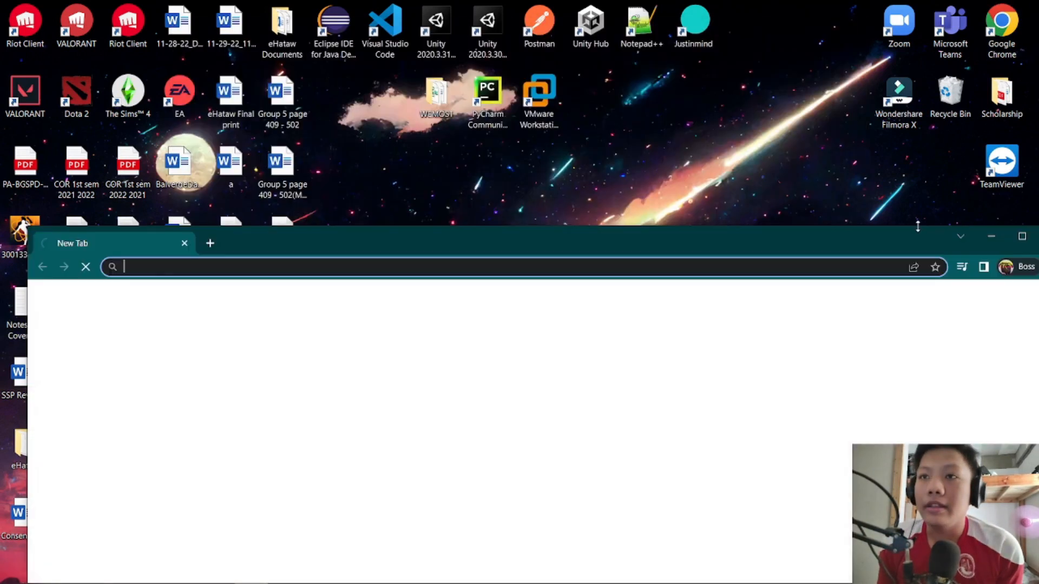
{"action": "left_click", "coordinate": [1022, 241]}
{"action": "left_click", "coordinate": [269, 32]}
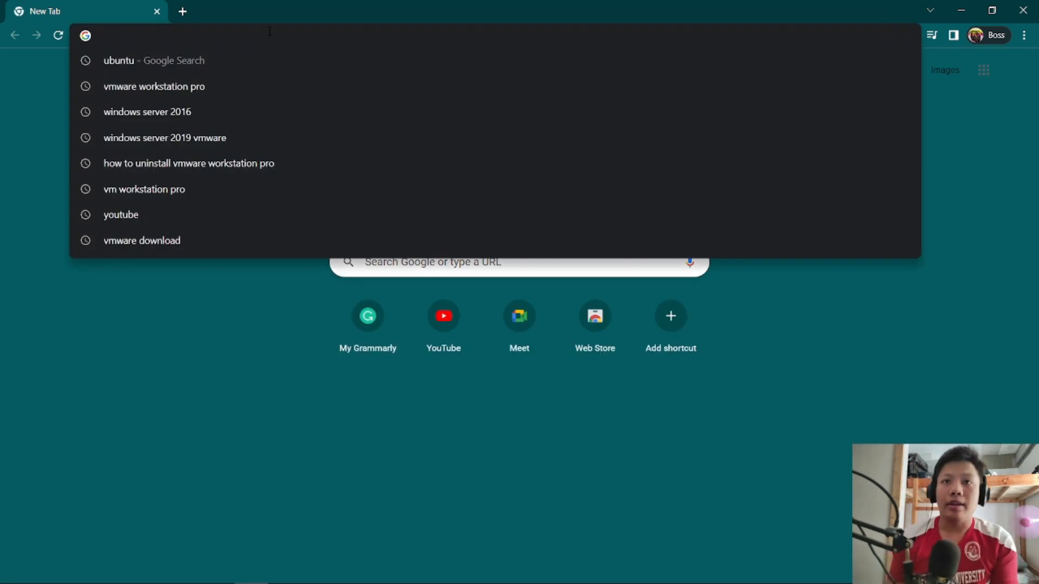
{"action": "left_click", "coordinate": [184, 61]}
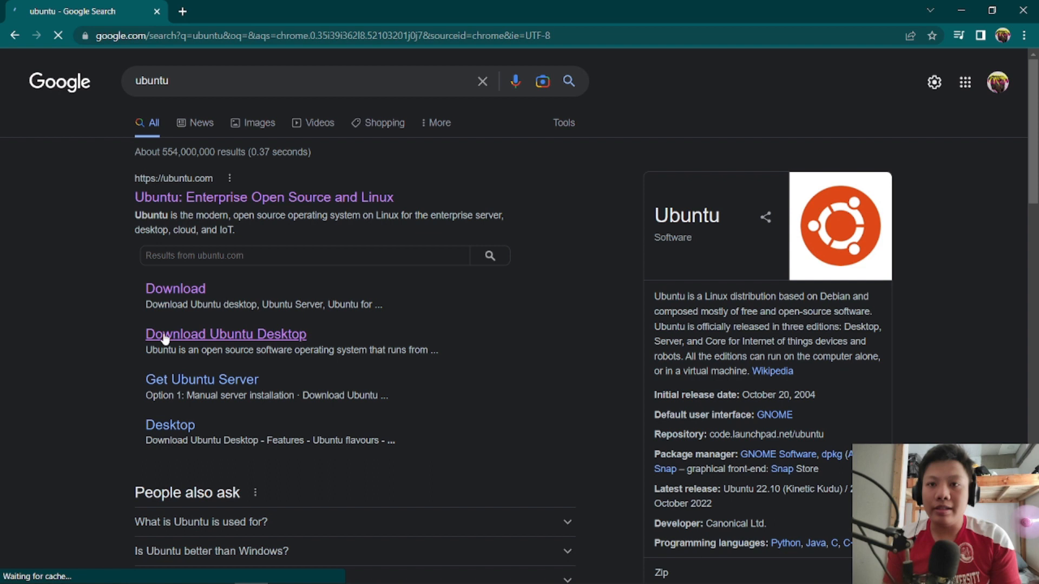
Open the Download Ubuntu Desktop page and download Ubuntu 22.04.1 LTS.
{"action": "left_click", "coordinate": [248, 344]}
{"action": "scroll", "coordinate": [535, 357], "scroll_direction": "down", "scroll_amount": 5}
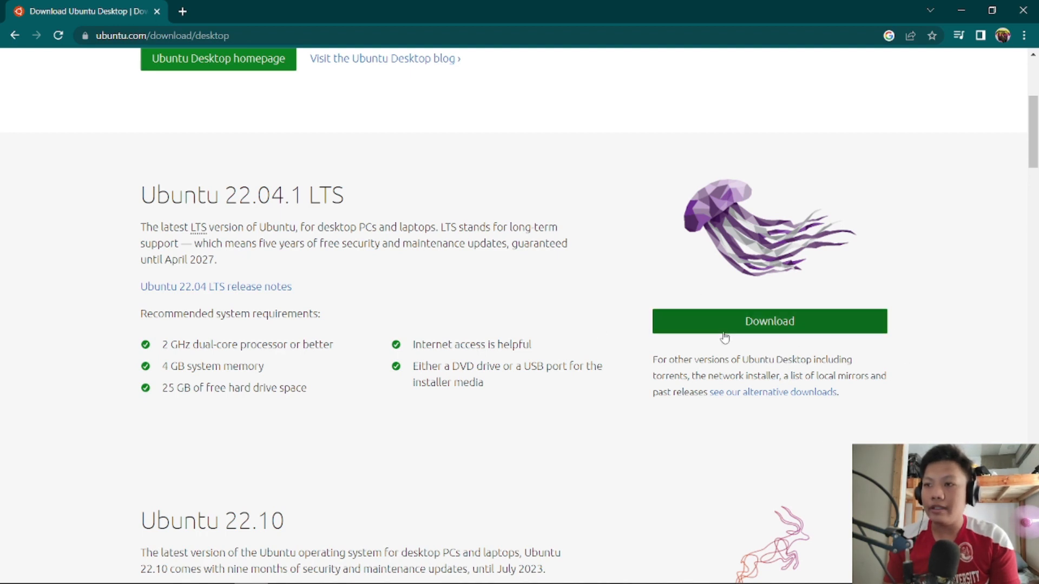
{"action": "left_click", "coordinate": [768, 324]}
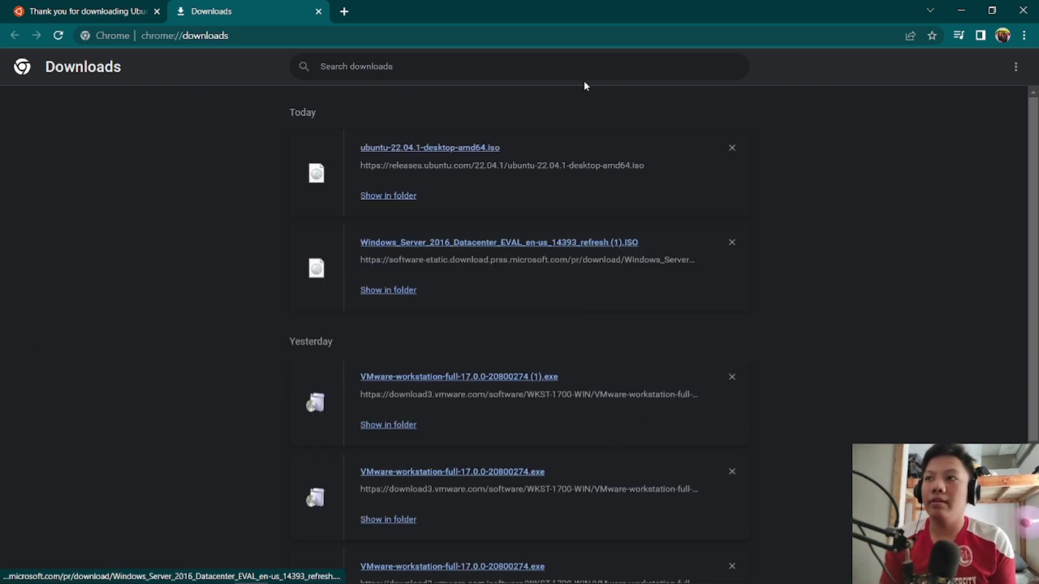
Minimize the browser, launch VMware Workstation Pro and show the My Computer library overview.
{"action": "left_click", "coordinate": [962, 10]}
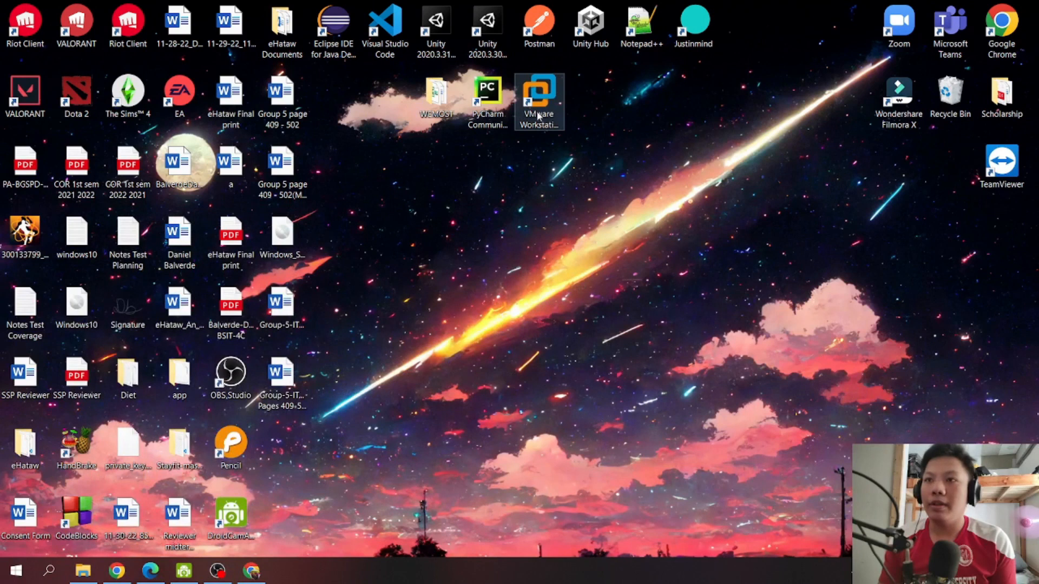
{"action": "double_click", "coordinate": [552, 100]}
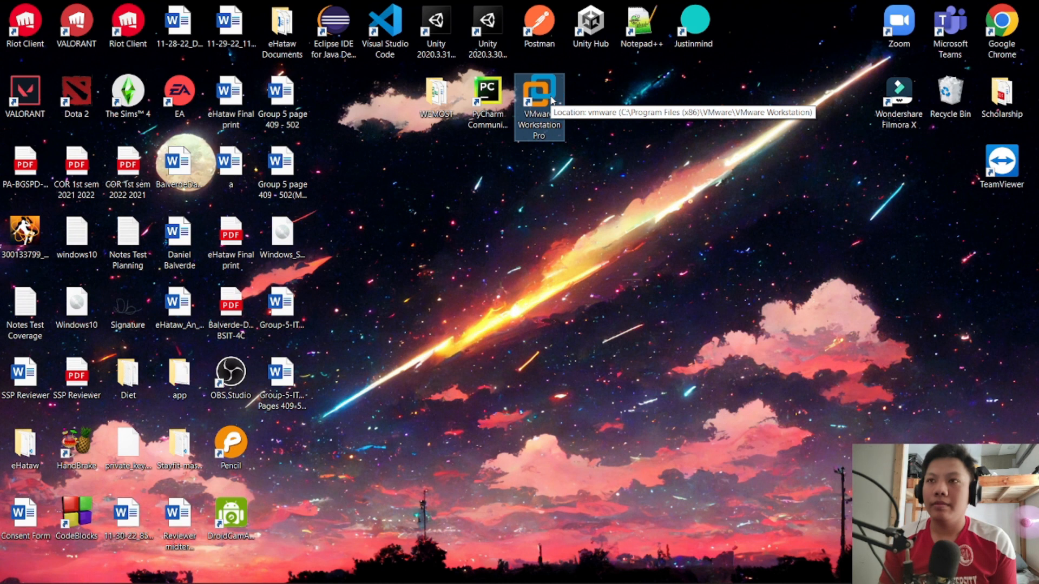
{"action": "left_click", "coordinate": [473, 237]}
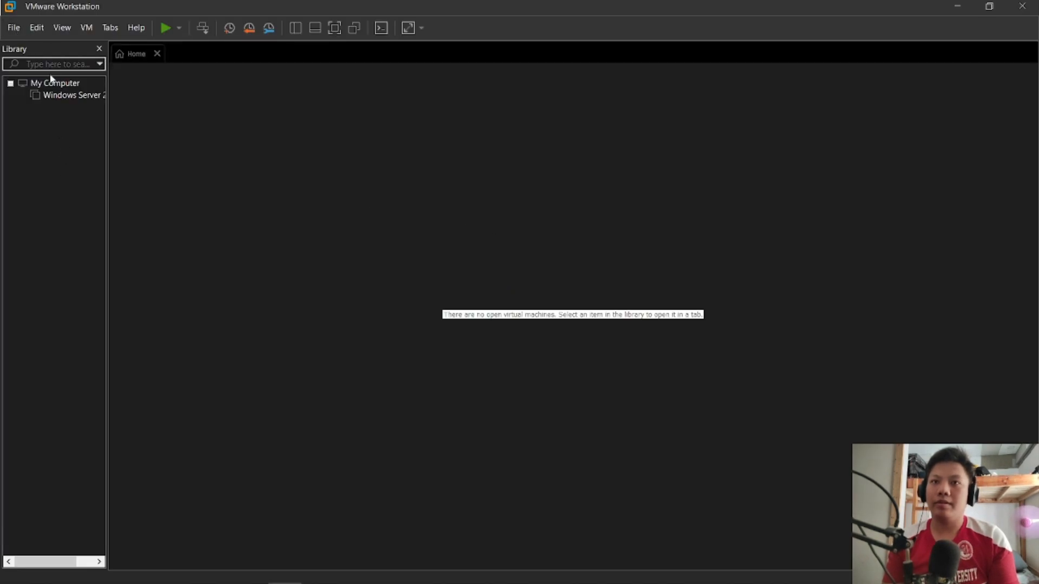
{"action": "left_click", "coordinate": [51, 94]}
{"action": "left_click", "coordinate": [50, 84]}
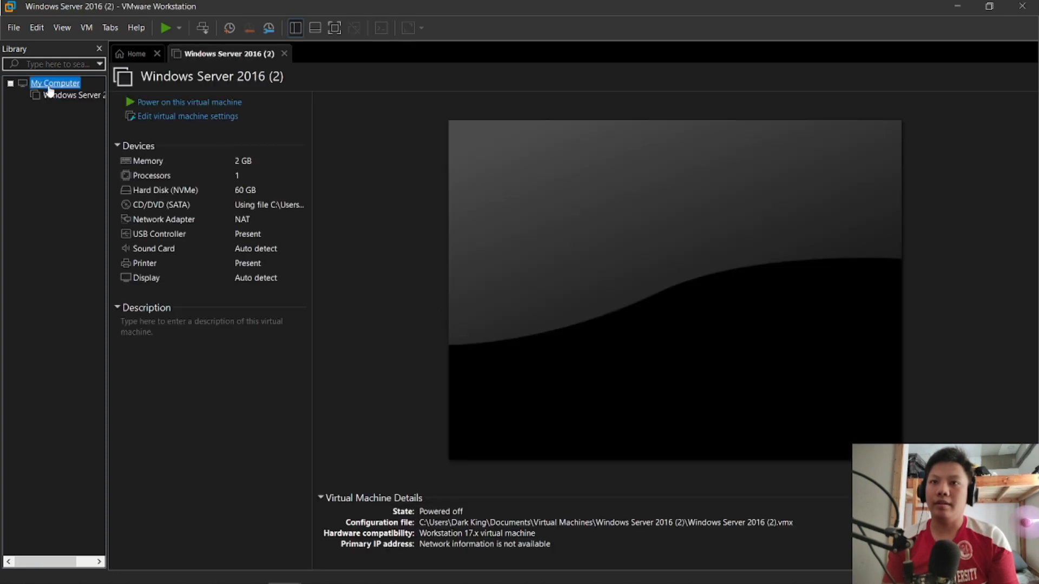
Start a new virtual machine with the Typical configuration, a blank hard disk, and Linux Ubuntu as the guest operating system.
{"action": "left_click", "coordinate": [14, 27]}
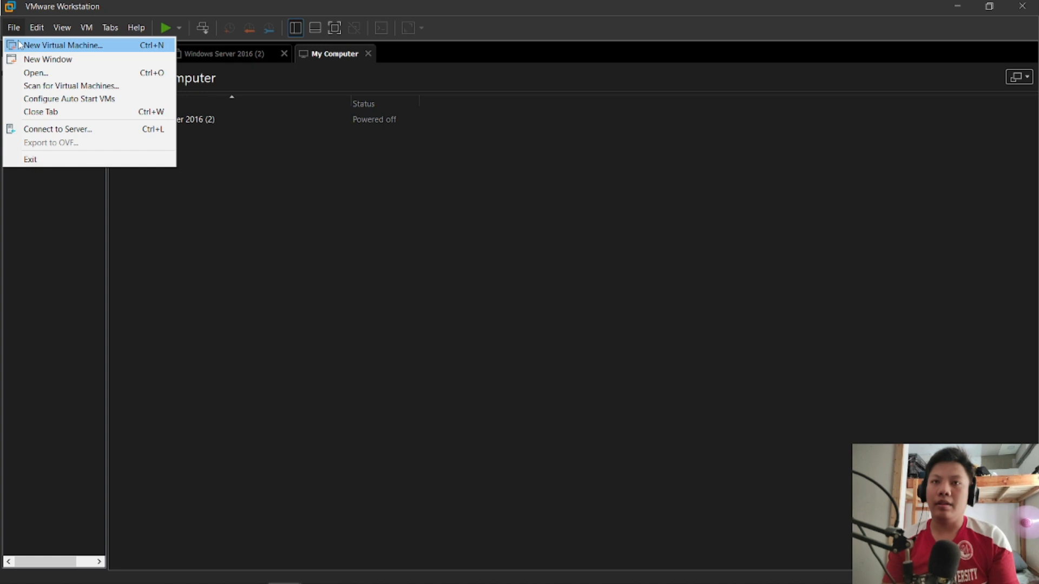
{"action": "left_click", "coordinate": [20, 44]}
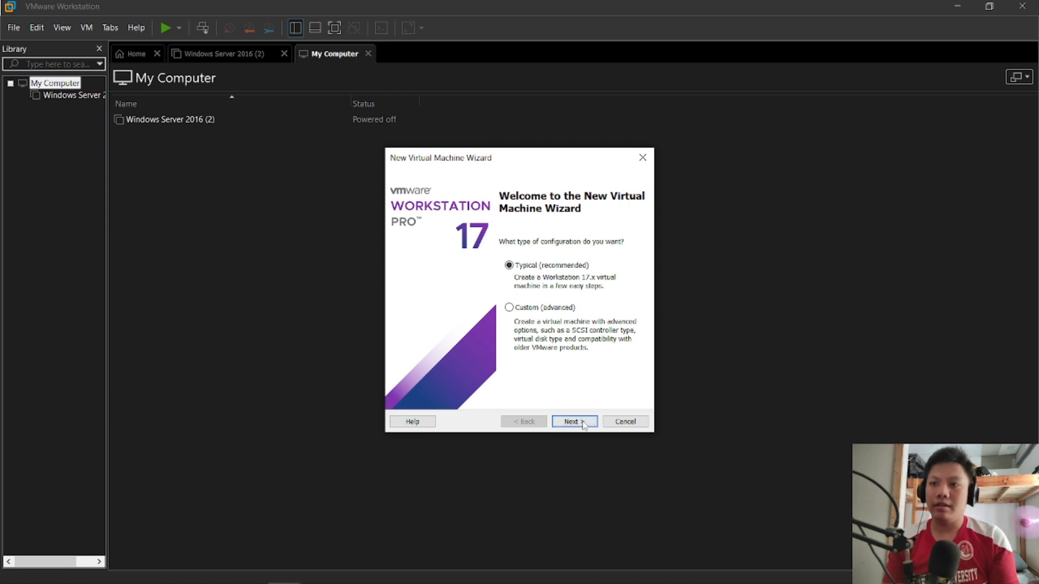
{"action": "left_click", "coordinate": [575, 422]}
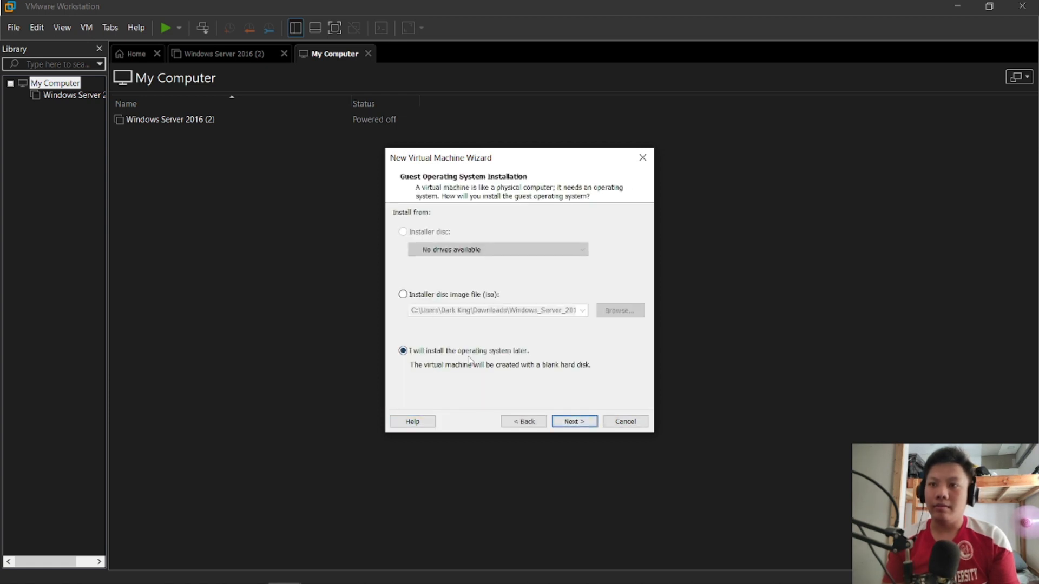
{"action": "left_click", "coordinate": [575, 422]}
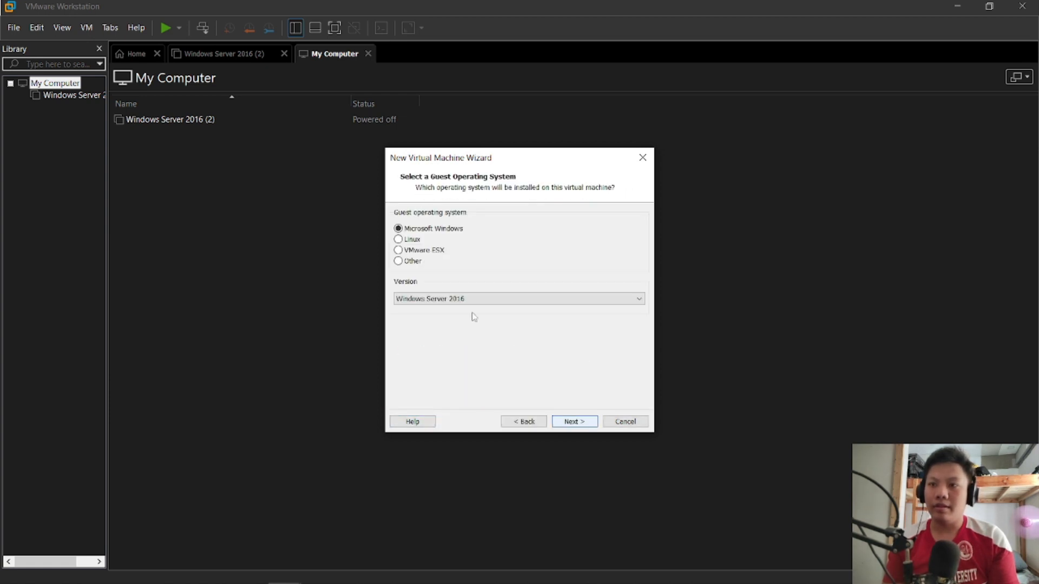
{"action": "left_click", "coordinate": [398, 239]}
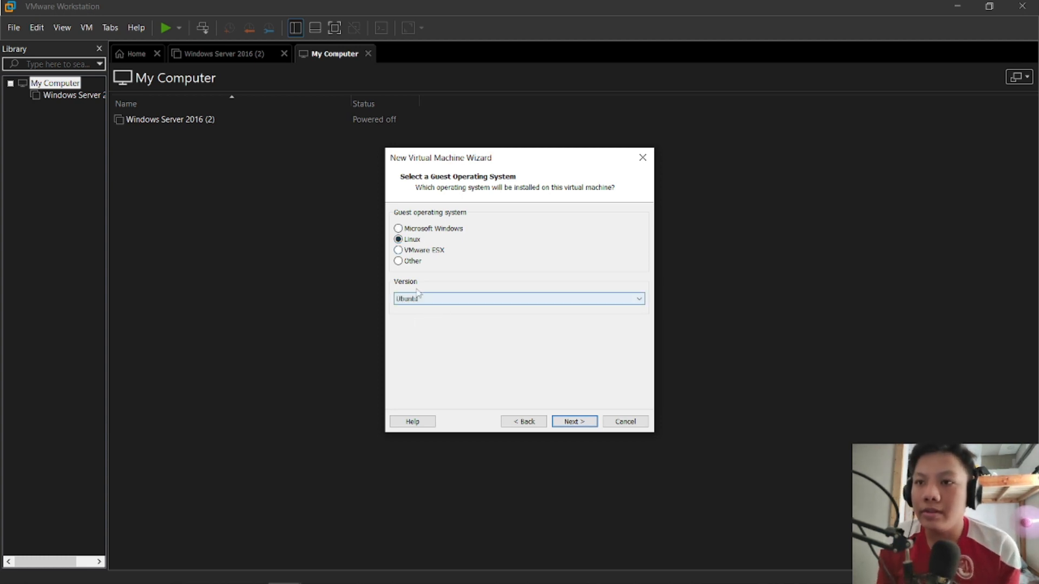
{"action": "left_click", "coordinate": [575, 421]}
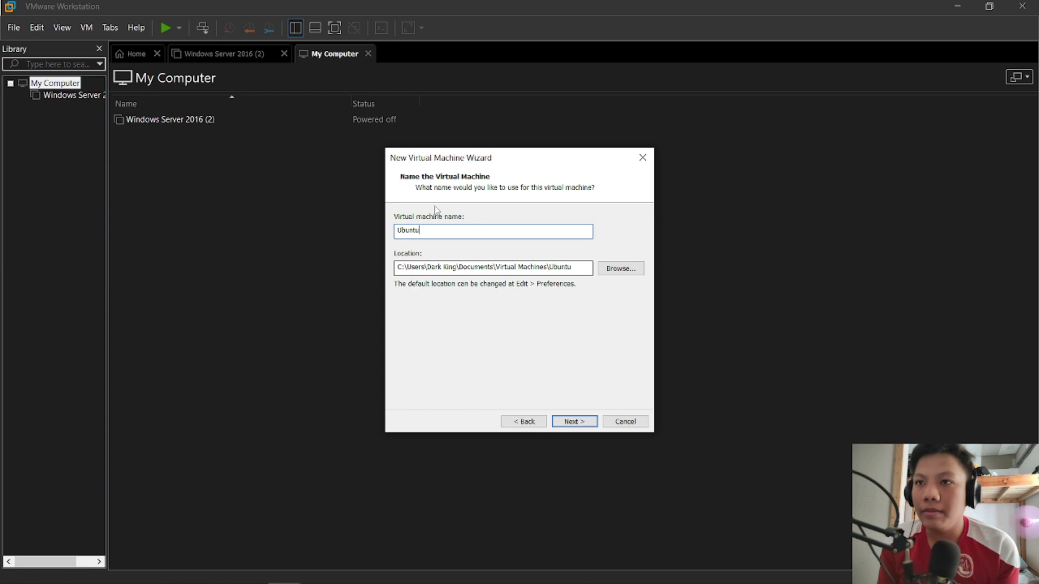
Keep the machine name Ubuntu and its default location, and store the 20 GB virtual disk as a single file.
{"action": "left_click", "coordinate": [573, 422]}
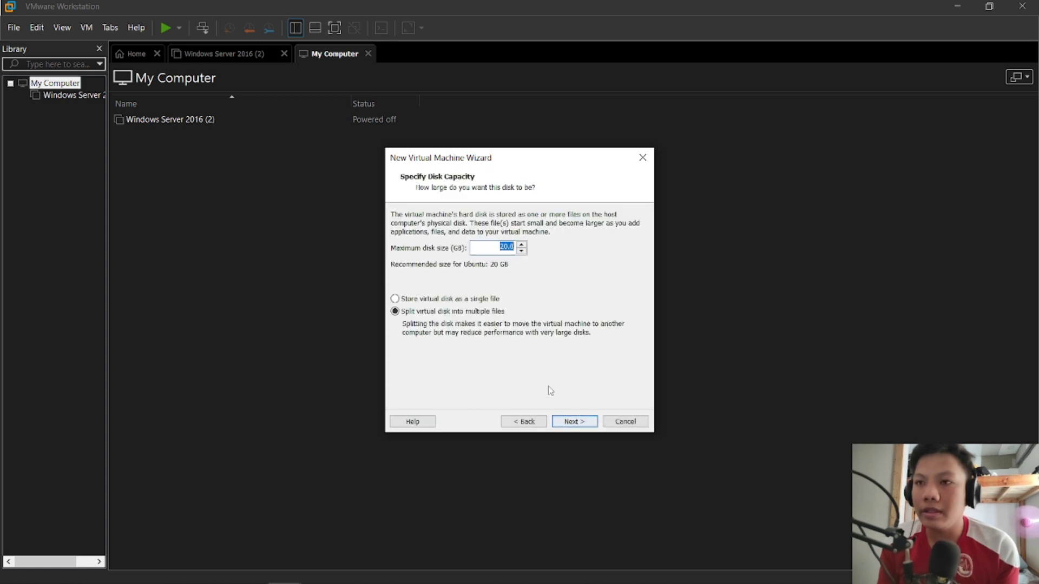
{"action": "left_click", "coordinate": [434, 299]}
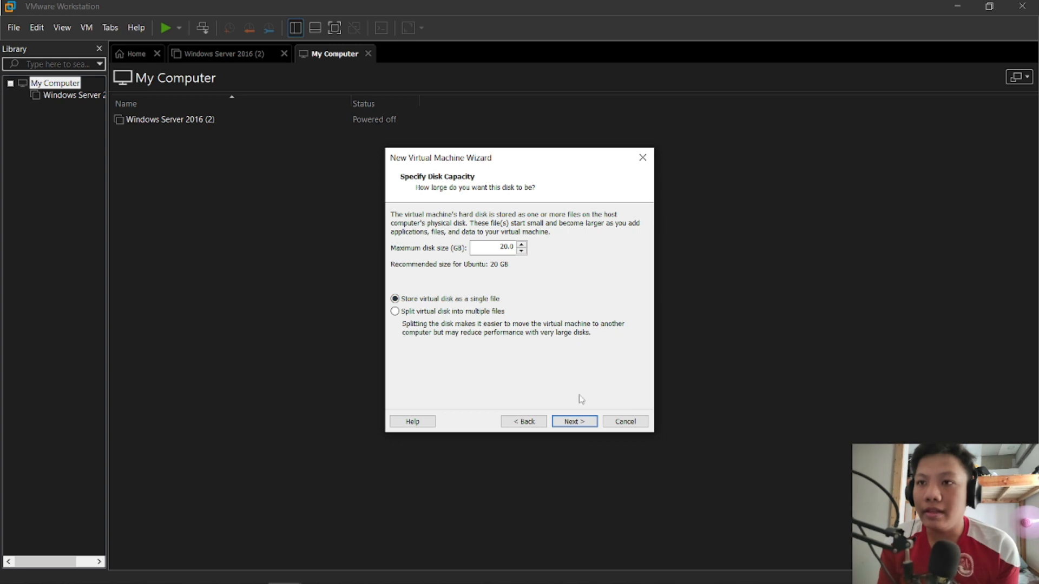
{"action": "left_click", "coordinate": [582, 426]}
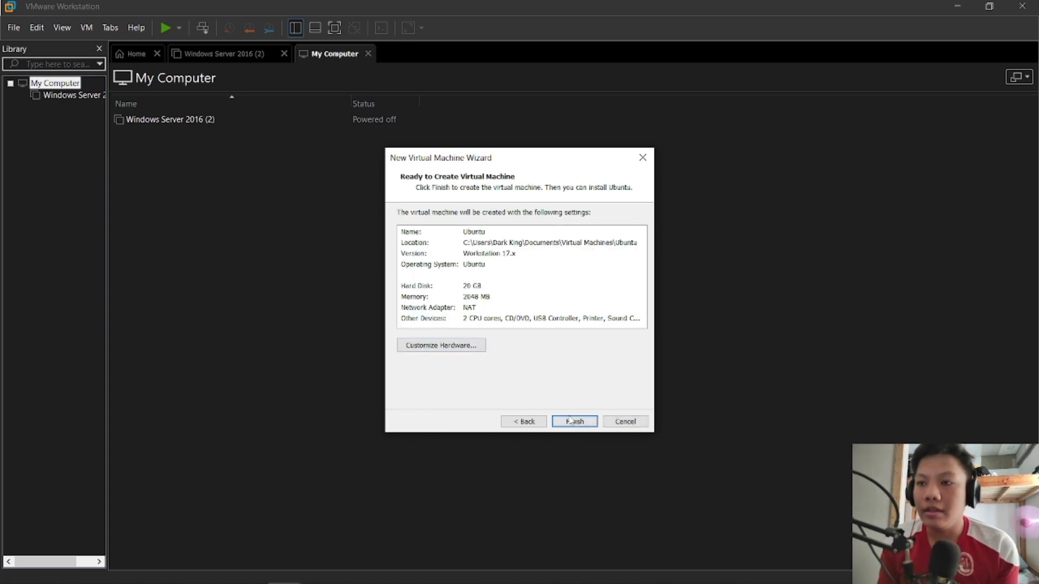
Customize the new machine's hardware and set the number of processors to 1.
{"action": "left_click", "coordinate": [470, 350]}
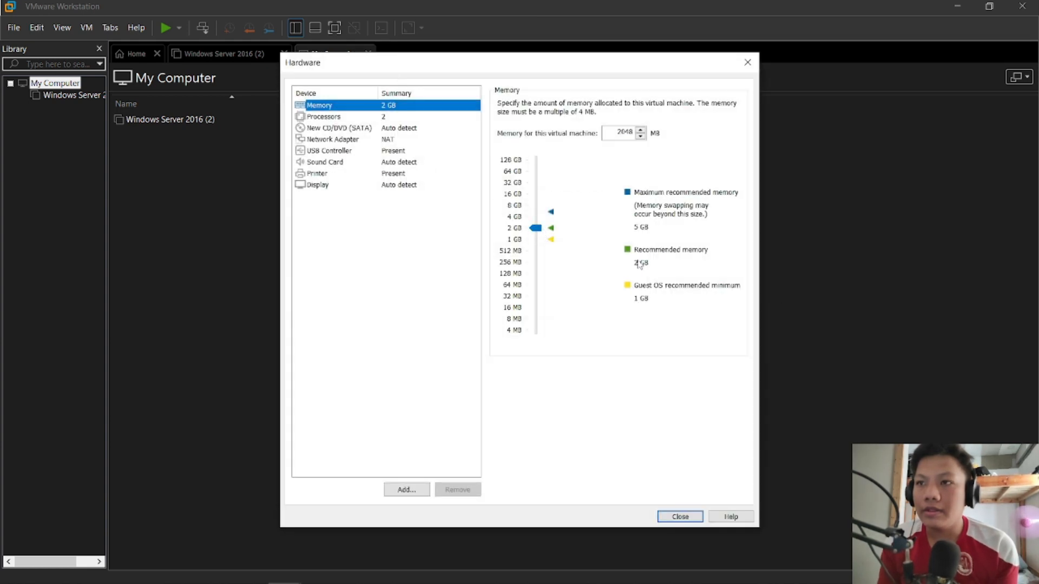
{"action": "left_click", "coordinate": [386, 118]}
{"action": "double_click", "coordinate": [618, 105]}
{"action": "type", "text": "1"}
Review the CD/DVD and network adapter hardware settings and finish creating the virtual machine.
{"action": "left_click", "coordinate": [429, 129]}
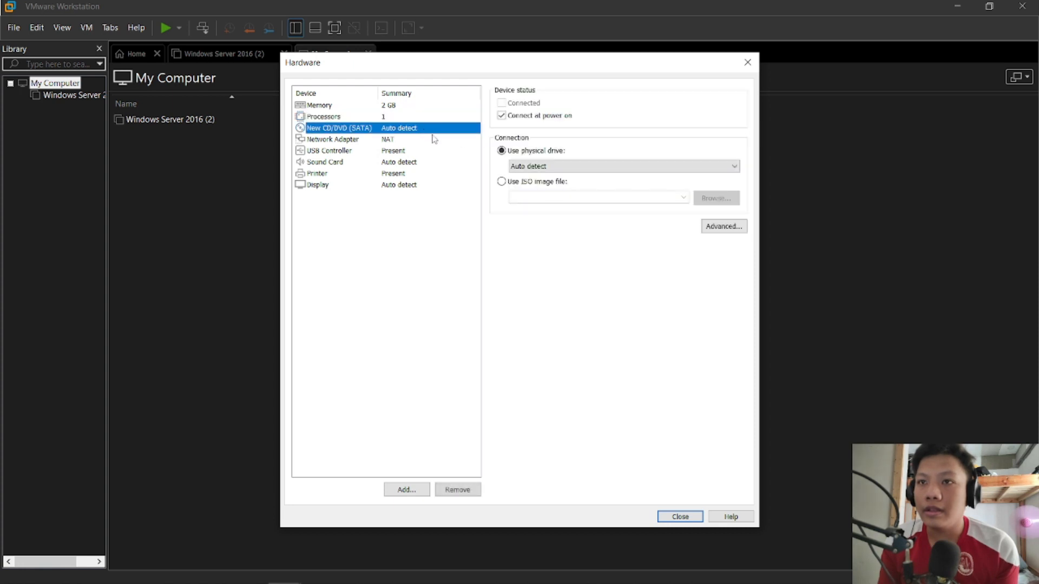
{"action": "left_click", "coordinate": [378, 140]}
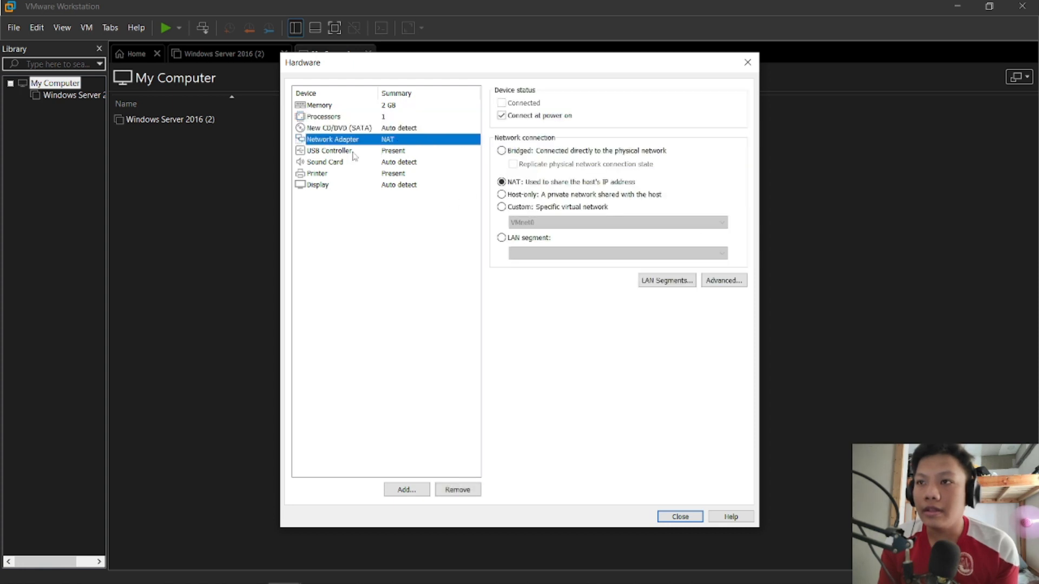
{"action": "left_click", "coordinate": [352, 129]}
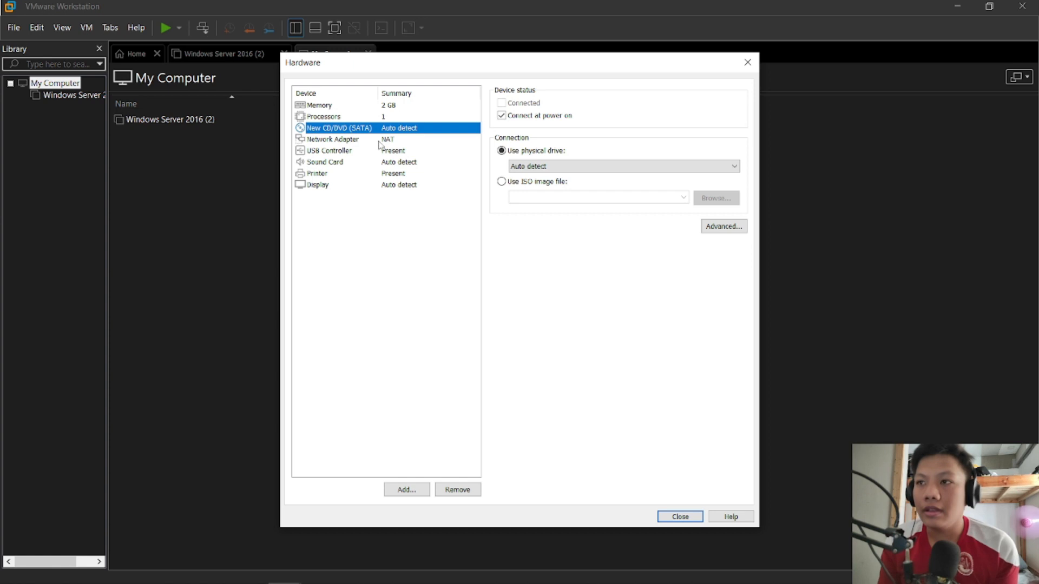
{"action": "left_click", "coordinate": [680, 515]}
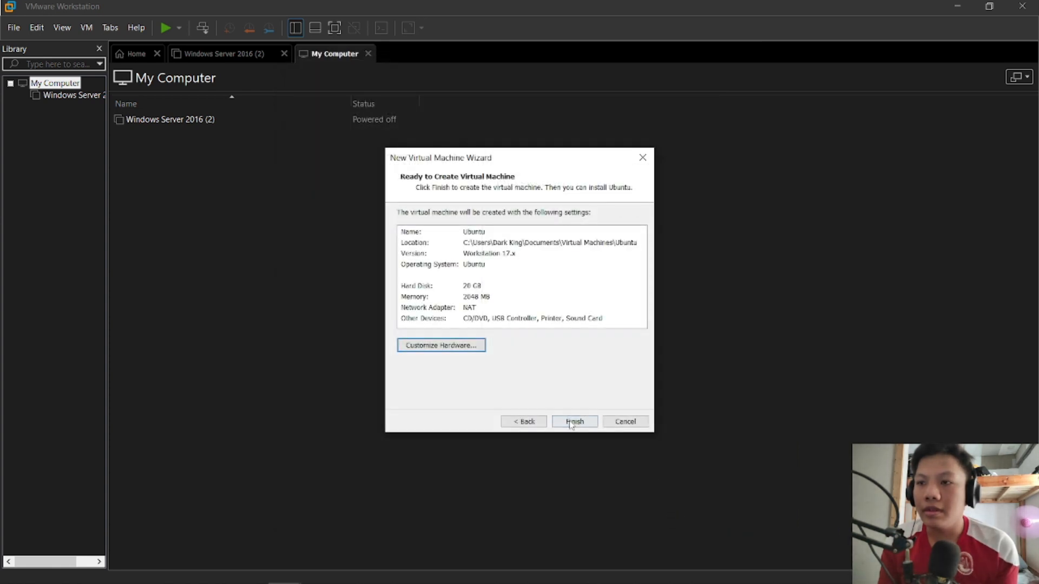
{"action": "left_click", "coordinate": [571, 425]}
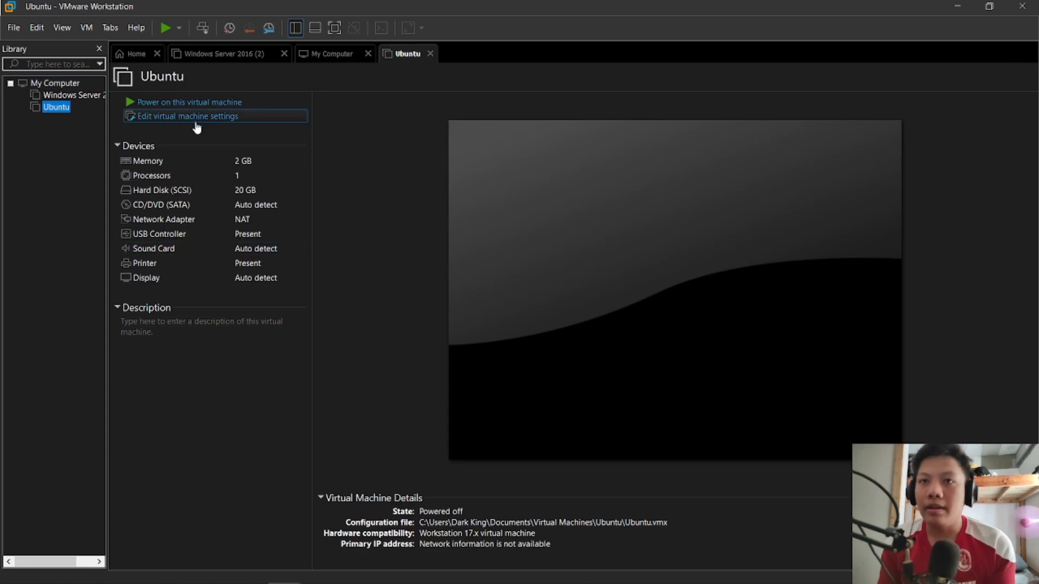
Edit the Ubuntu machine's settings so its CD/DVD drive uses the ISO image ubuntu-22.04.1-desktop-amd64 from the Downloads folder.
{"action": "left_click", "coordinate": [151, 123]}
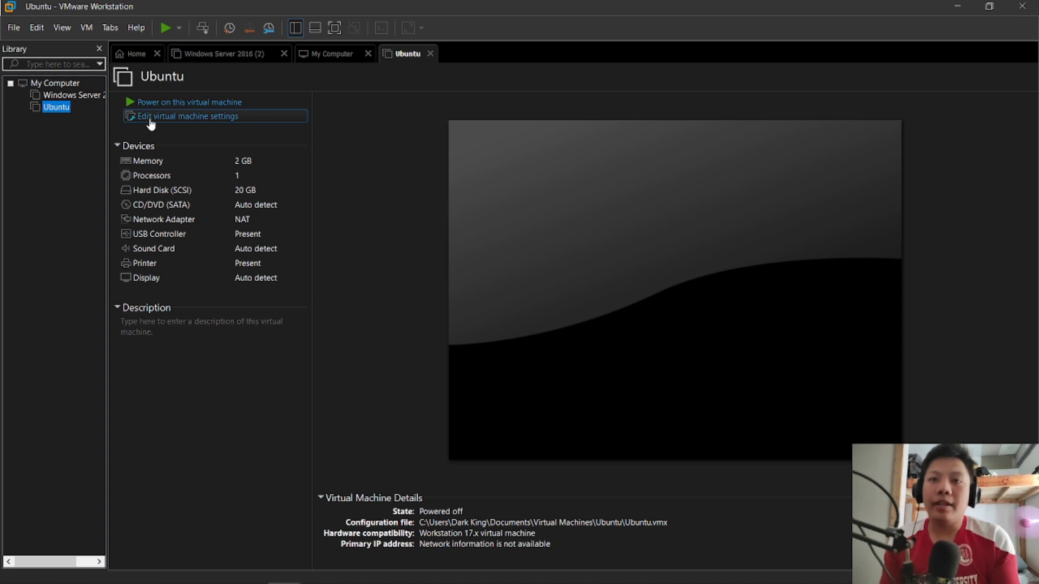
{"action": "double_click", "coordinate": [243, 155]}
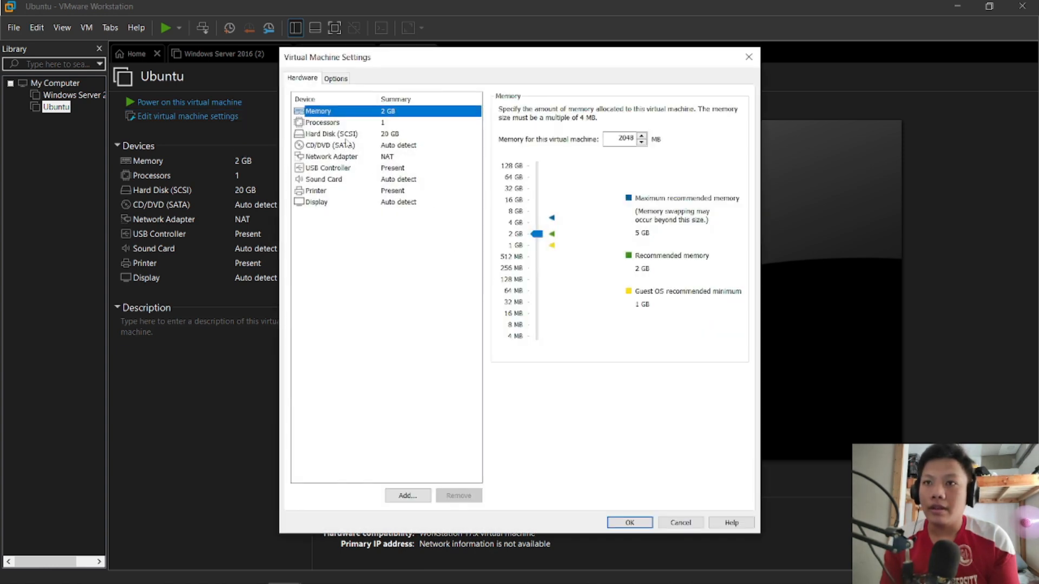
{"action": "left_click", "coordinate": [346, 144]}
{"action": "left_click", "coordinate": [522, 189]}
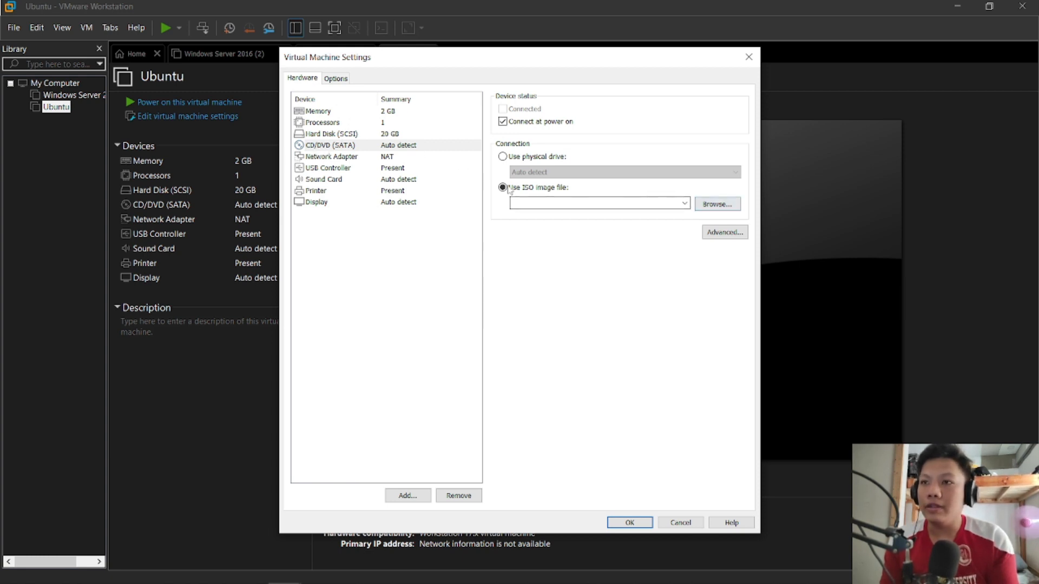
{"action": "left_click", "coordinate": [725, 209]}
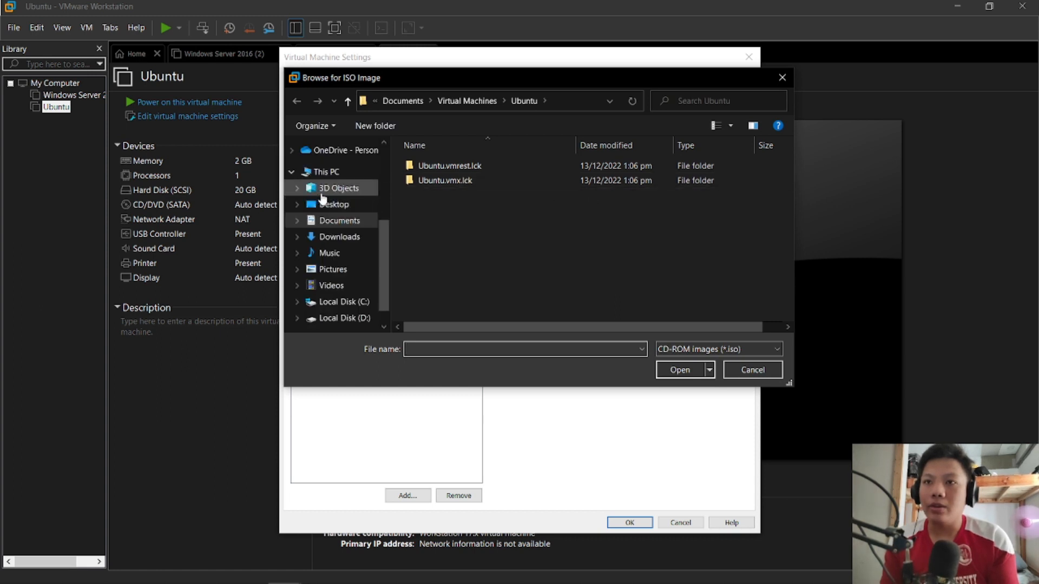
{"action": "left_click", "coordinate": [332, 236]}
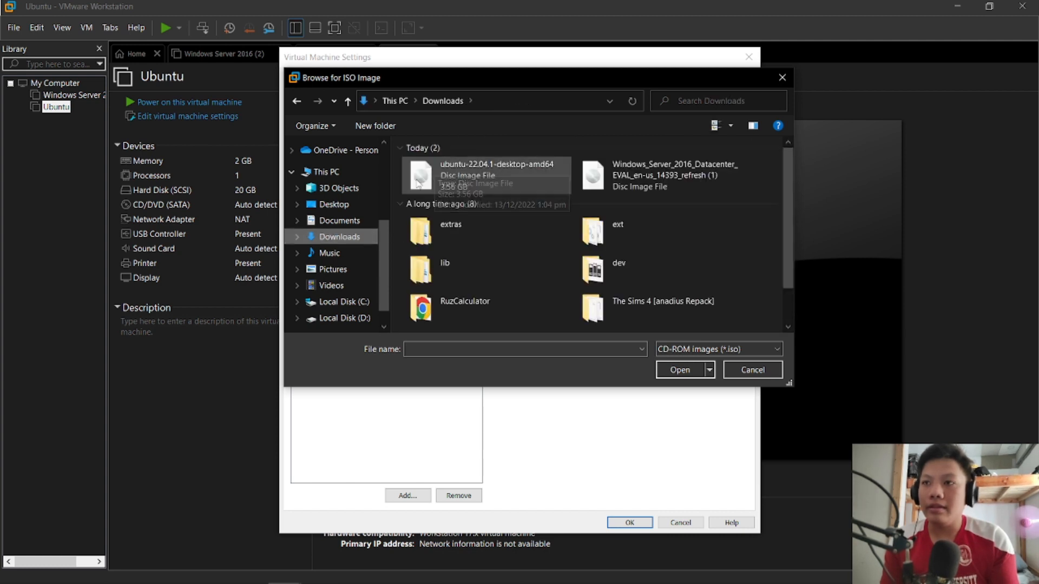
{"action": "left_click", "coordinate": [420, 177]}
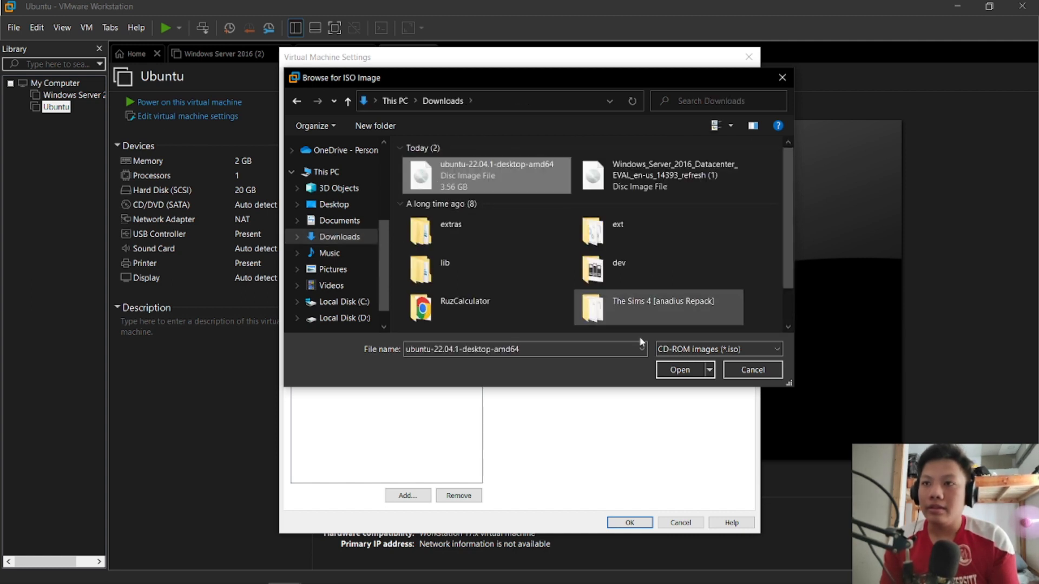
{"action": "left_click", "coordinate": [676, 369]}
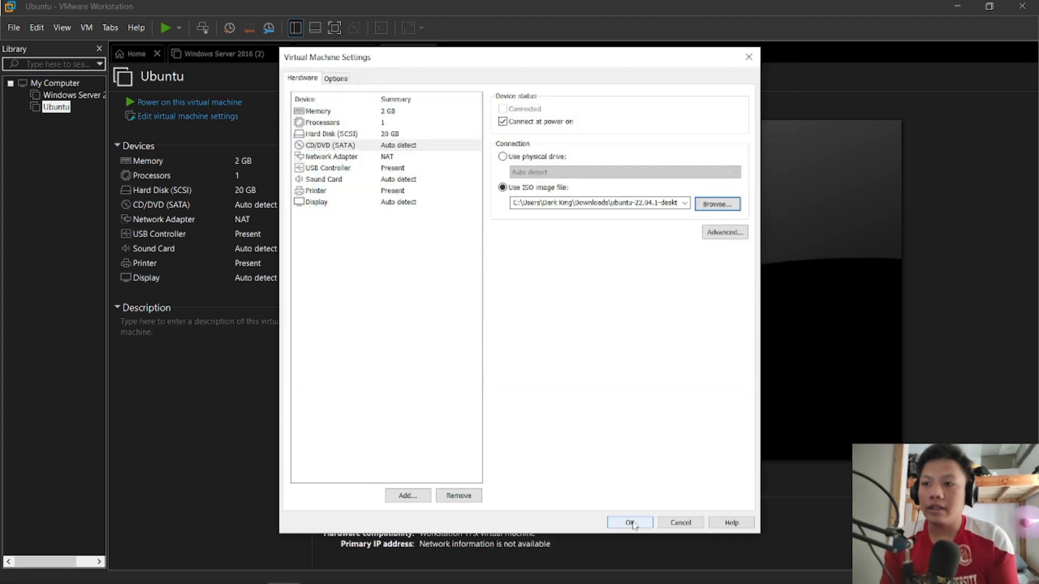
{"action": "left_click", "coordinate": [630, 523]}
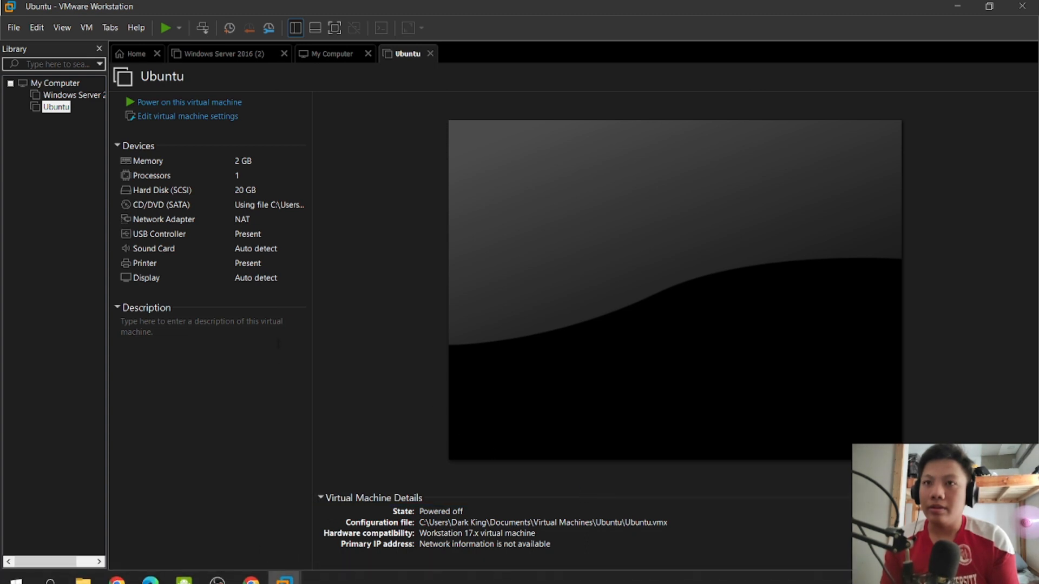
Power on the Ubuntu virtual machine and direct input to its console.
{"action": "left_click", "coordinate": [190, 101]}
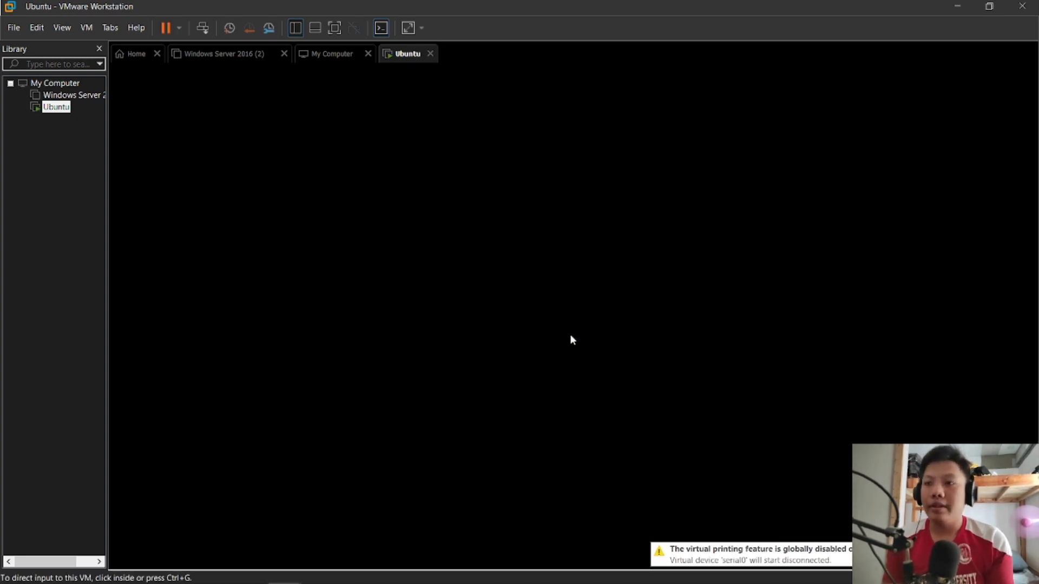
{"action": "left_click", "coordinate": [512, 303]}
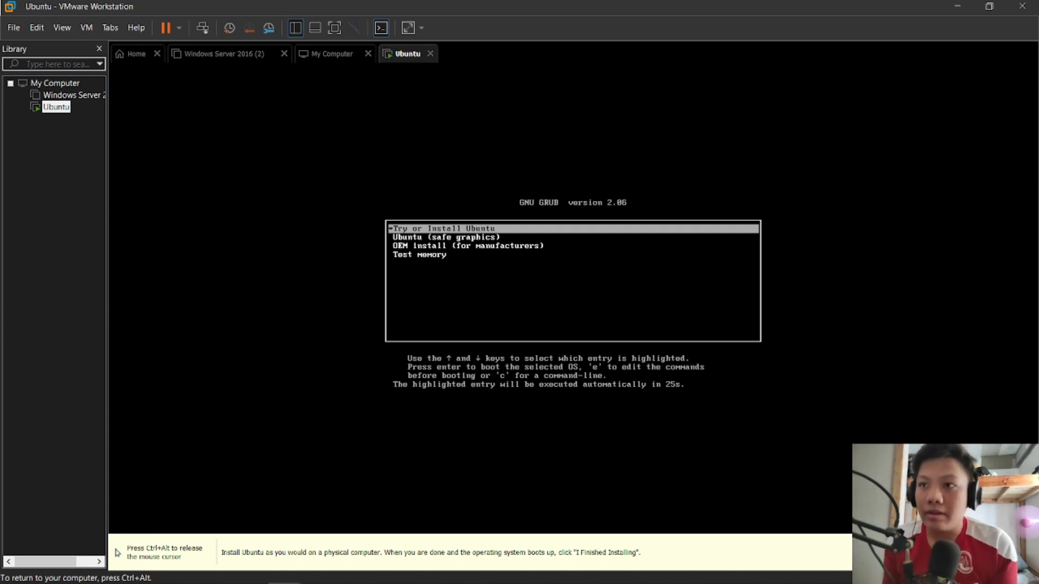
Boot the Try or Install Ubuntu entry and start the Ubuntu installation in English.
{"action": "key", "text": "Return"}
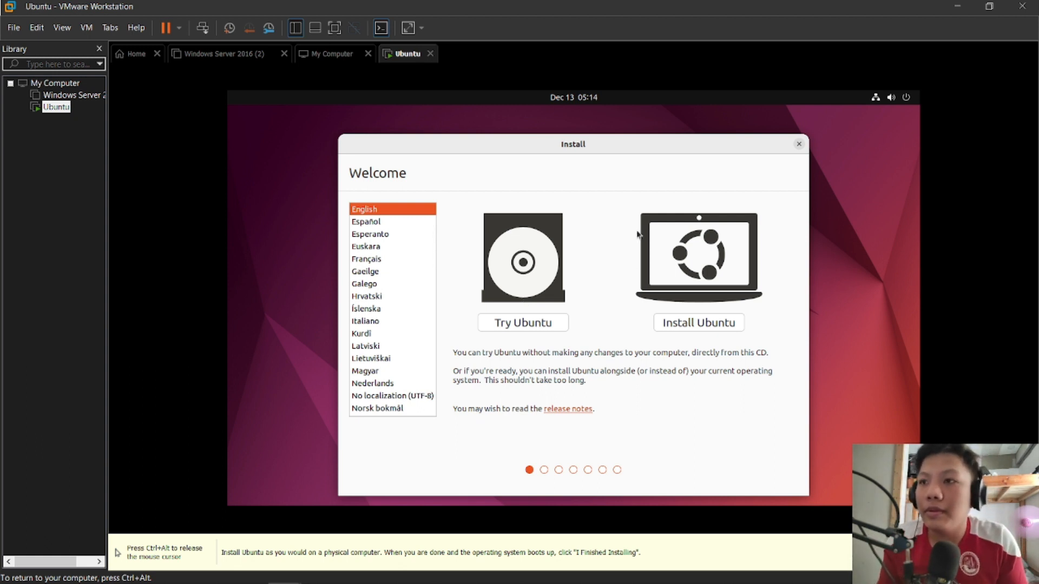
{"action": "left_click_drag", "start_coordinate": [497, 148], "coordinate": [491, 139]}
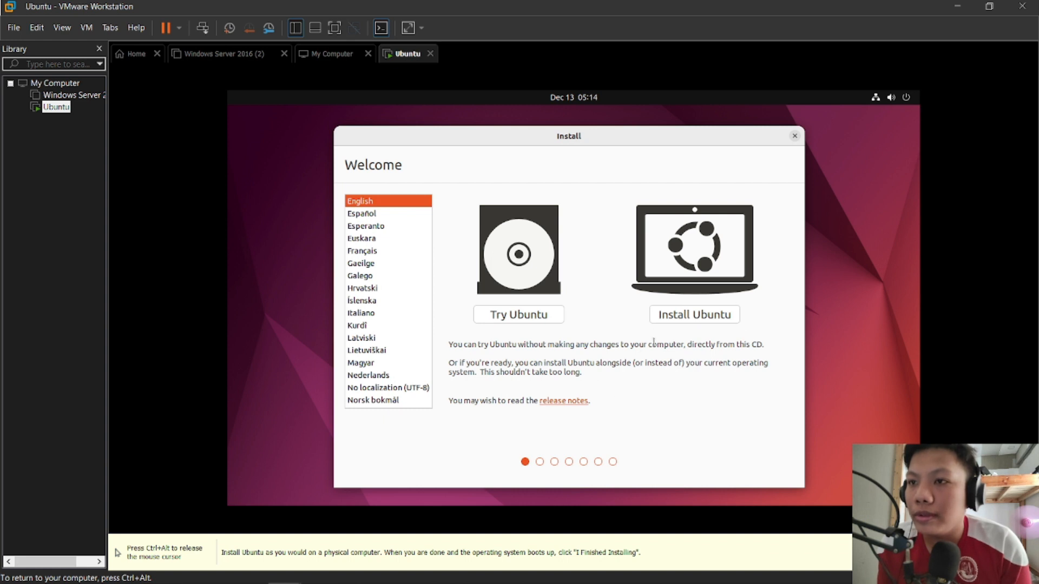
{"action": "left_click", "coordinate": [694, 313]}
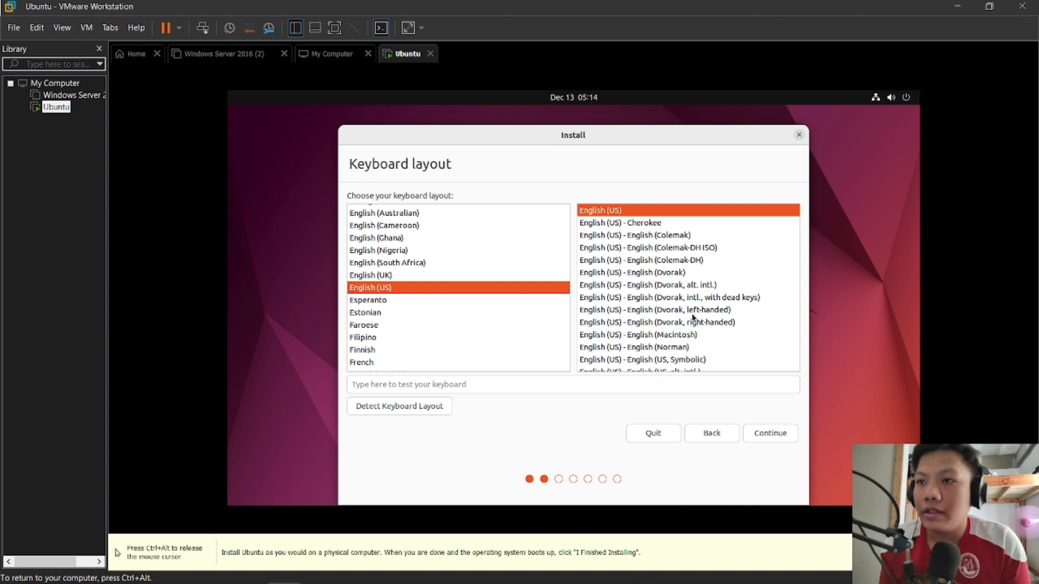
Accept the English (US) keyboard layout and choose a normal installation with updates and third-party software included.
{"action": "left_click", "coordinate": [766, 432]}
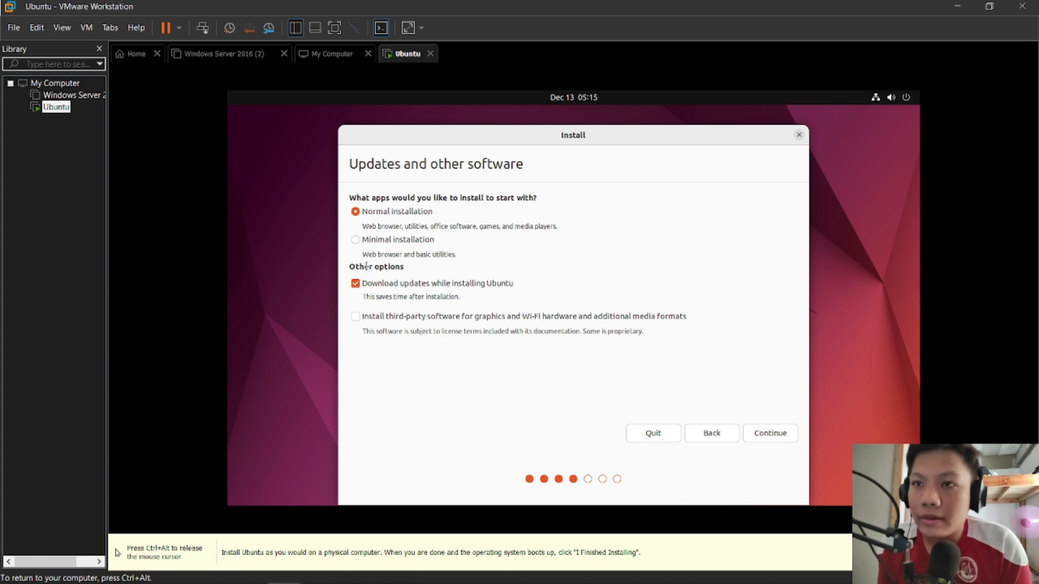
{"action": "left_click", "coordinate": [356, 317]}
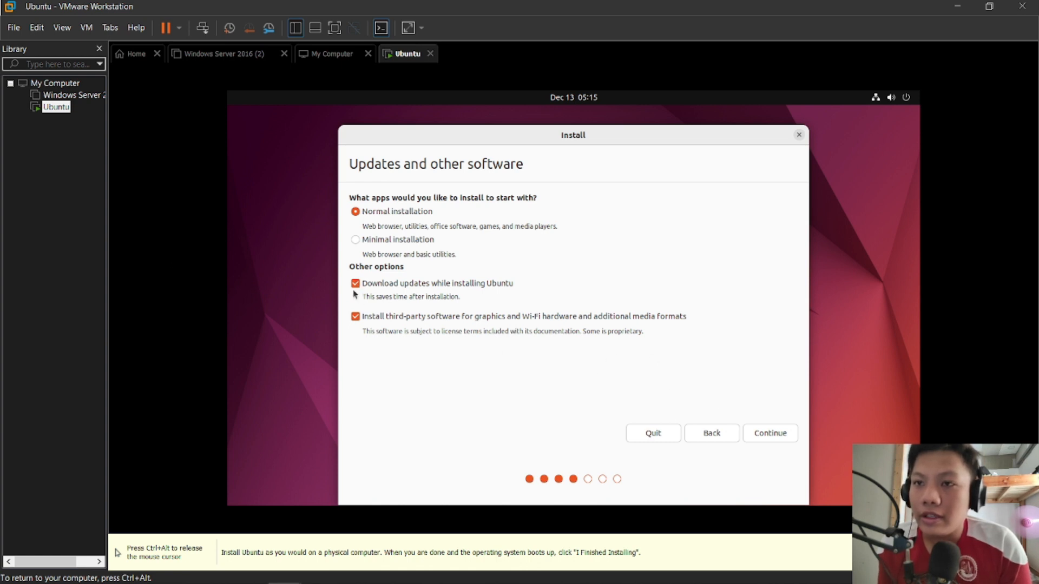
{"action": "left_click", "coordinate": [777, 438]}
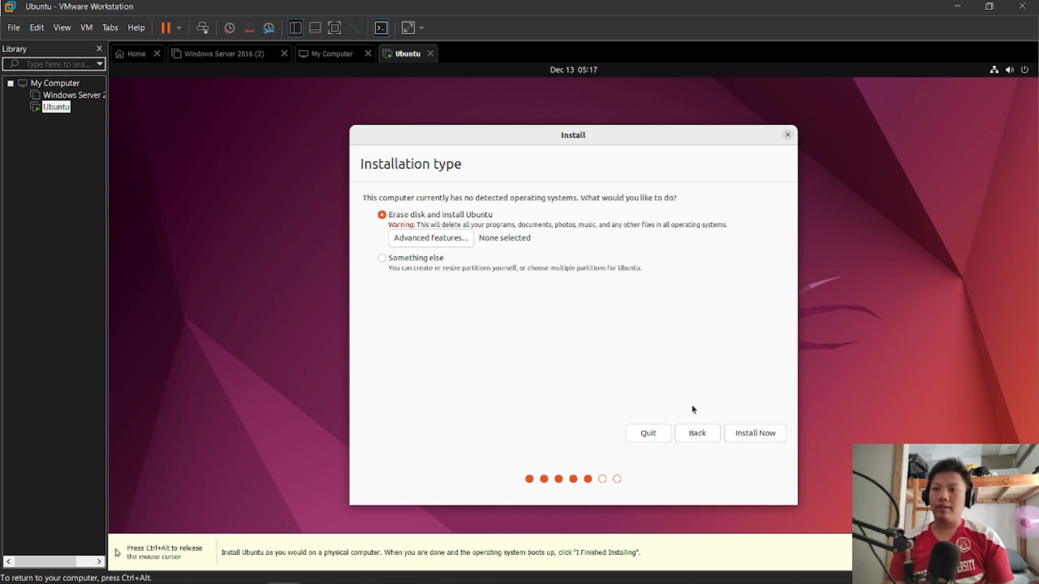
Install with the disk erased, approve writing the changes to disk, and accept Manila as the location.
{"action": "left_click", "coordinate": [755, 433]}
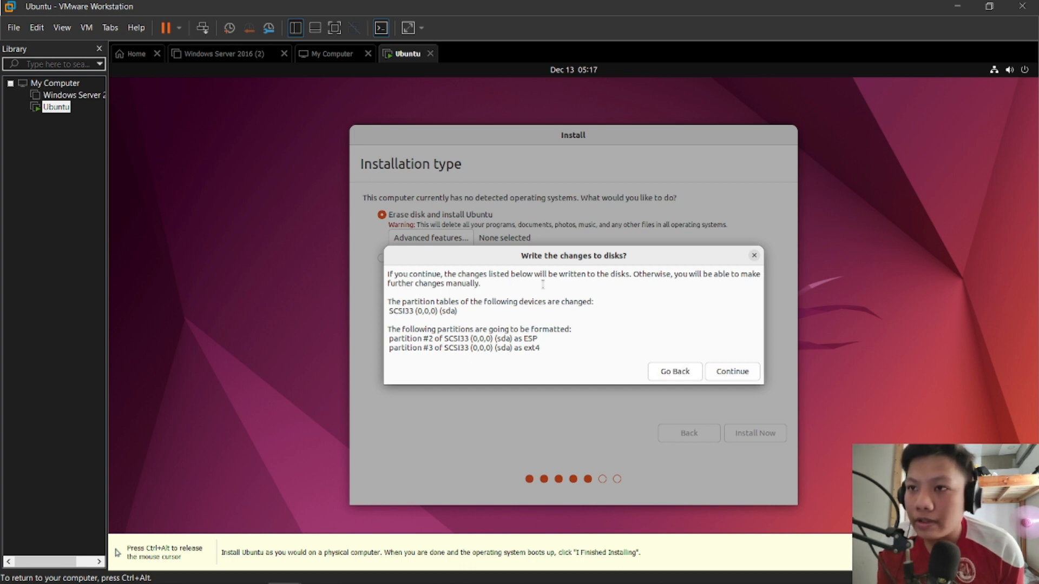
{"action": "left_click", "coordinate": [733, 371]}
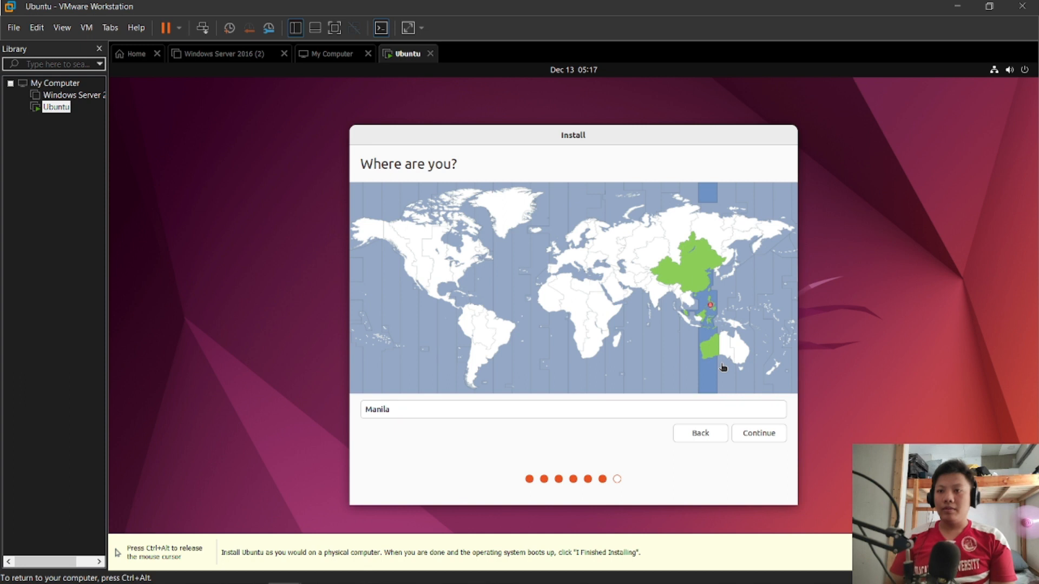
{"action": "left_click", "coordinate": [761, 436]}
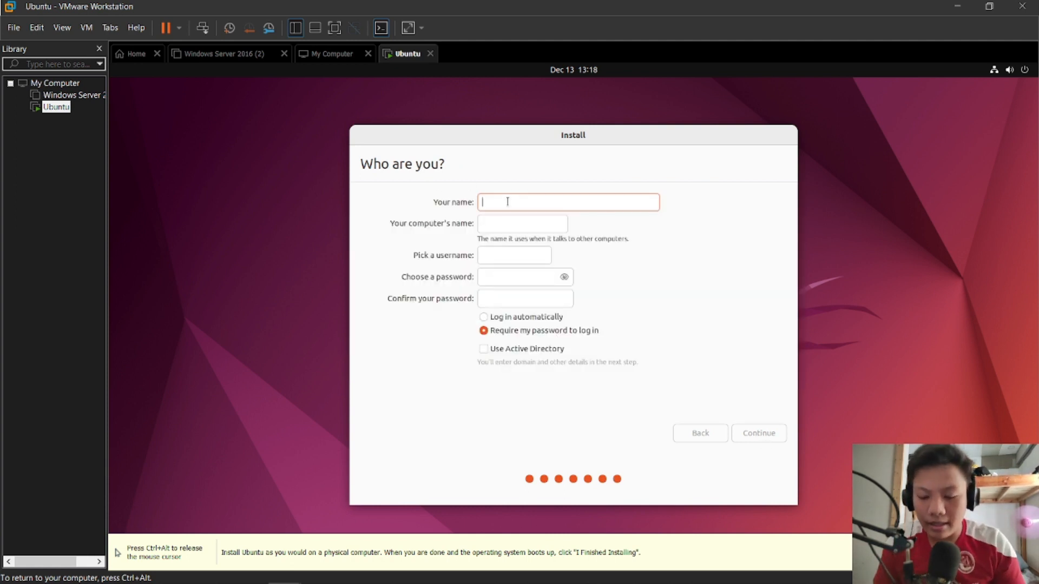
Enter the user's name for the new Ubuntu account.
{"action": "type", "text": "Danui"}
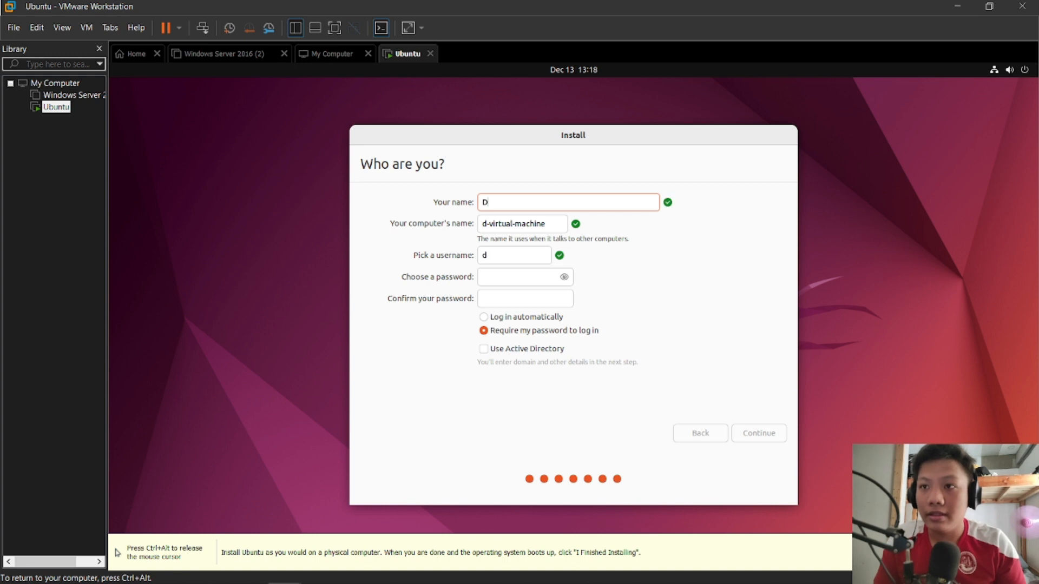
{"action": "key", "text": "BackSpace"}
{"action": "key", "text": "BackSpace"}
{"action": "type", "text": "iel"}
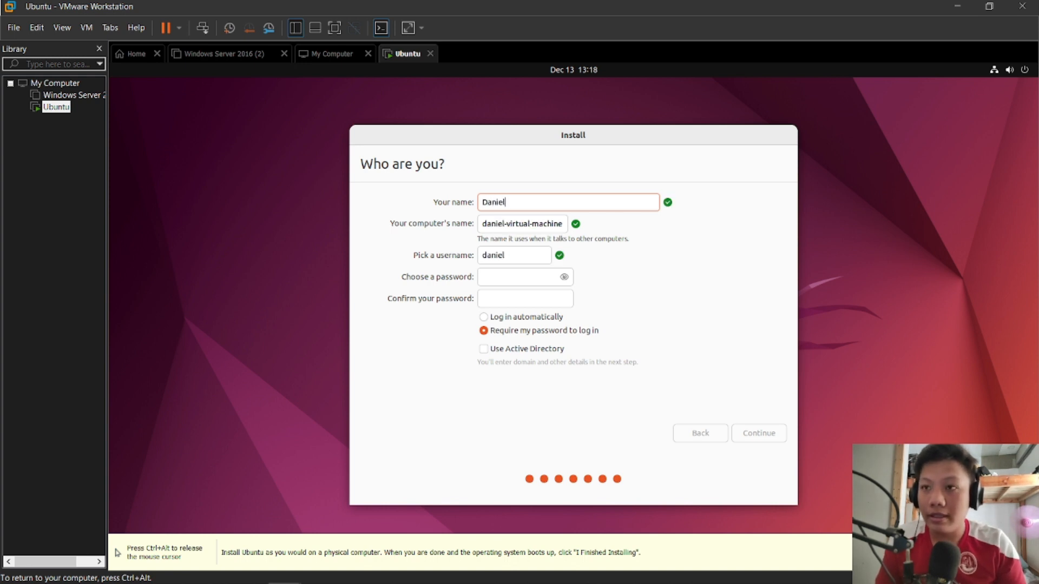
Enter a password for the new account and reveal it in plain text.
{"action": "left_click", "coordinate": [502, 280]}
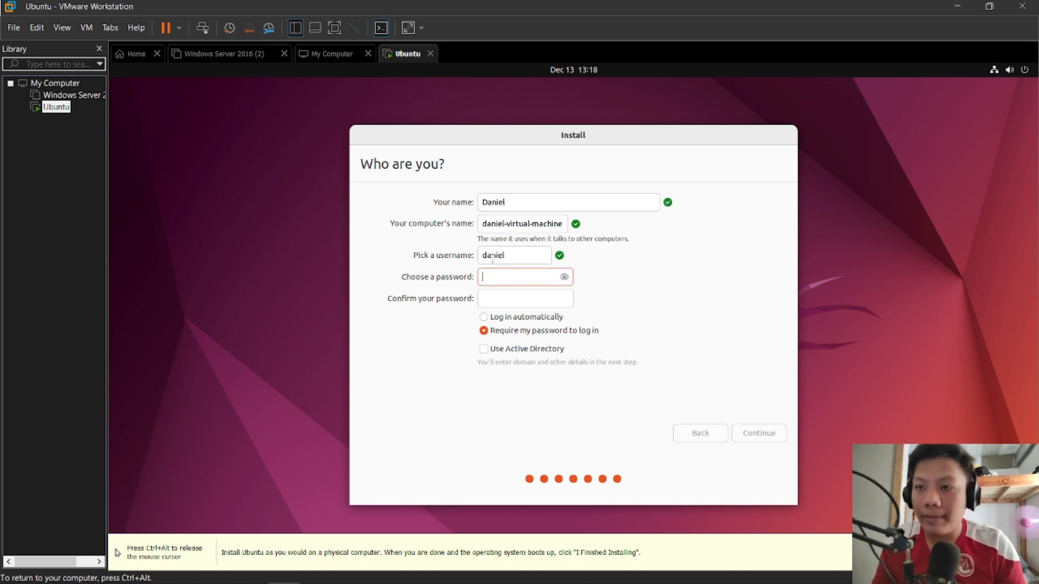
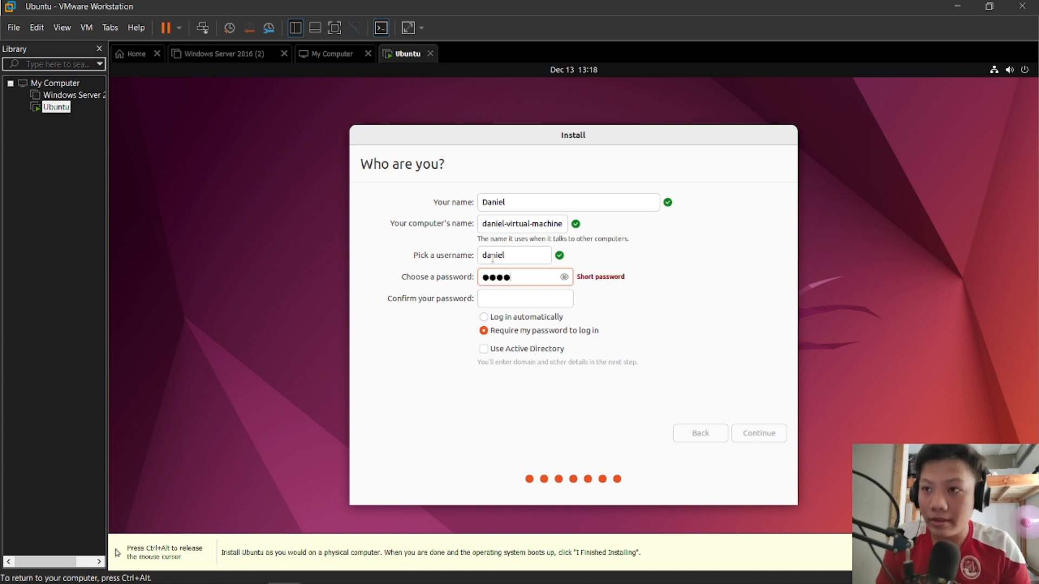
{"action": "type", "text": "●●●●●●●"}
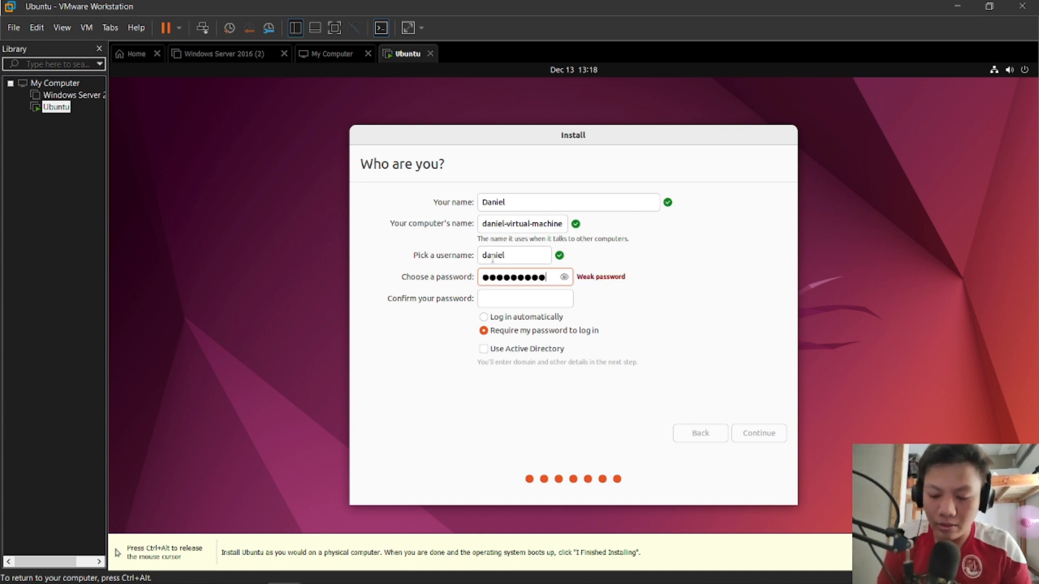
{"action": "left_click", "coordinate": [564, 277]}
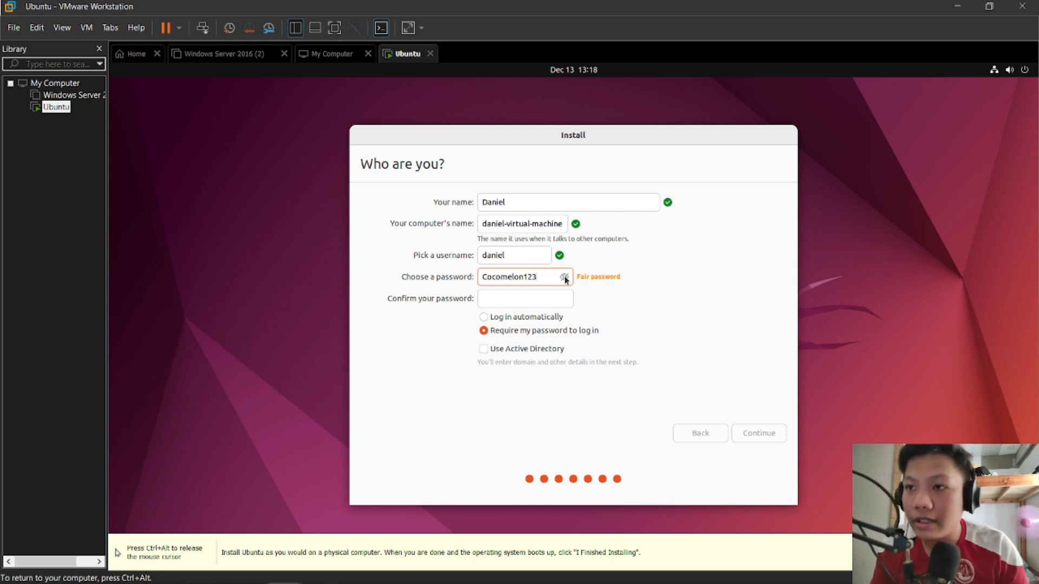
Repeat the account password in the confirmation field and continue with the installation, keeping the password required at login.
{"action": "left_click", "coordinate": [523, 295]}
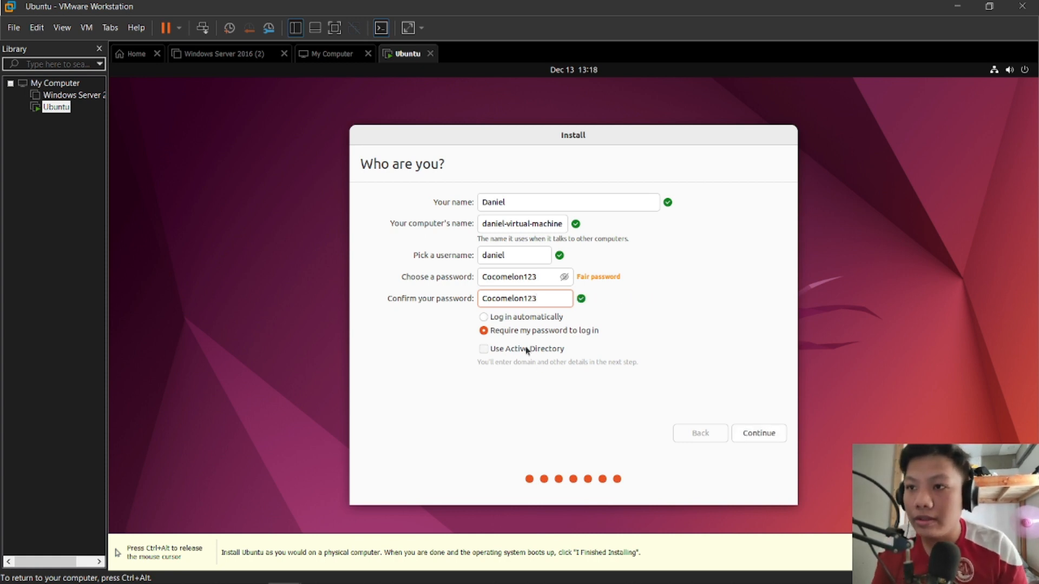
{"action": "left_click", "coordinate": [760, 435]}
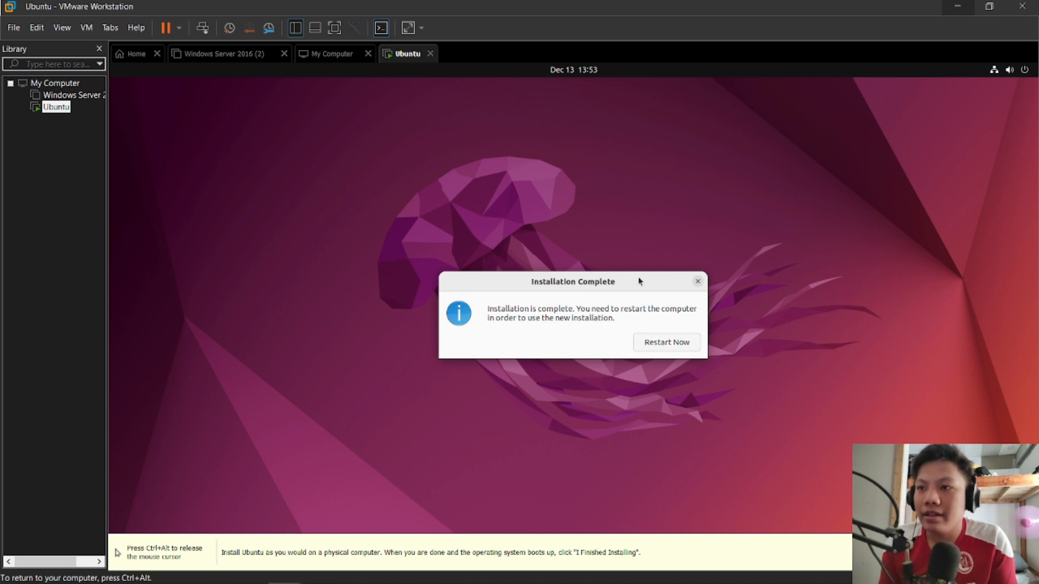
Restart into the new Ubuntu installation and log in to the created account with its password.
{"action": "left_click", "coordinate": [670, 343]}
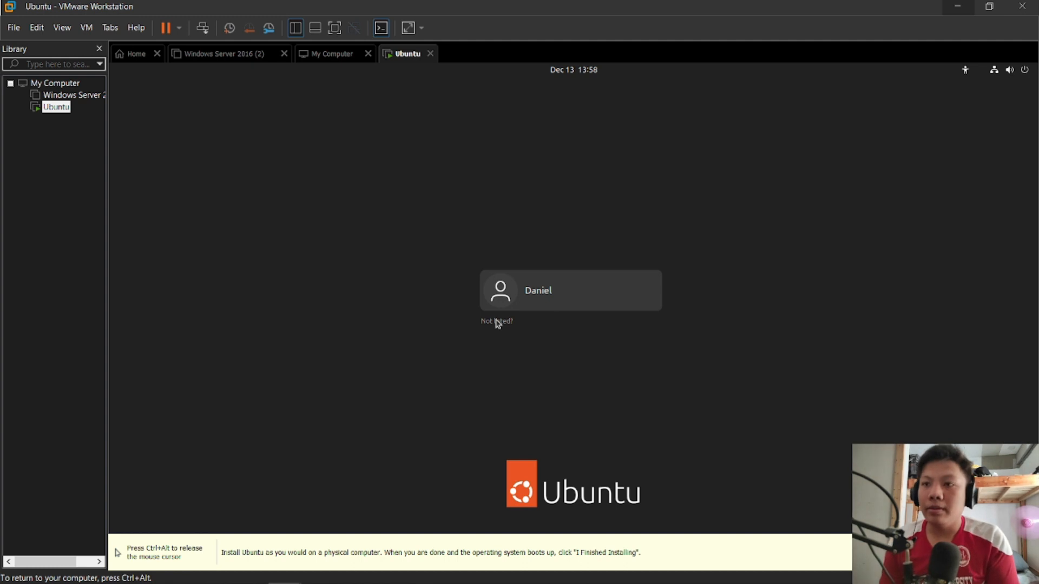
{"action": "left_click", "coordinate": [554, 293]}
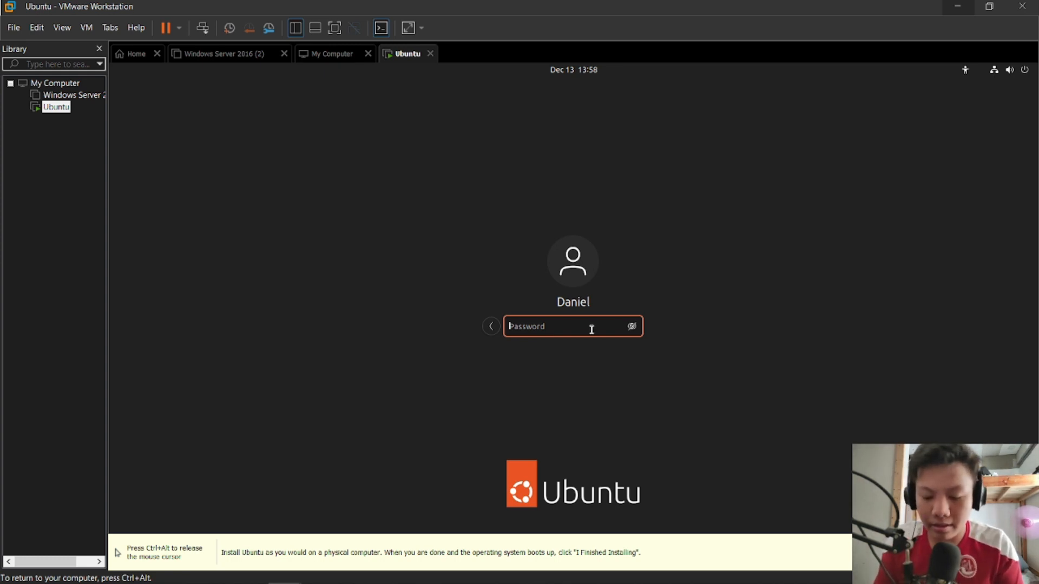
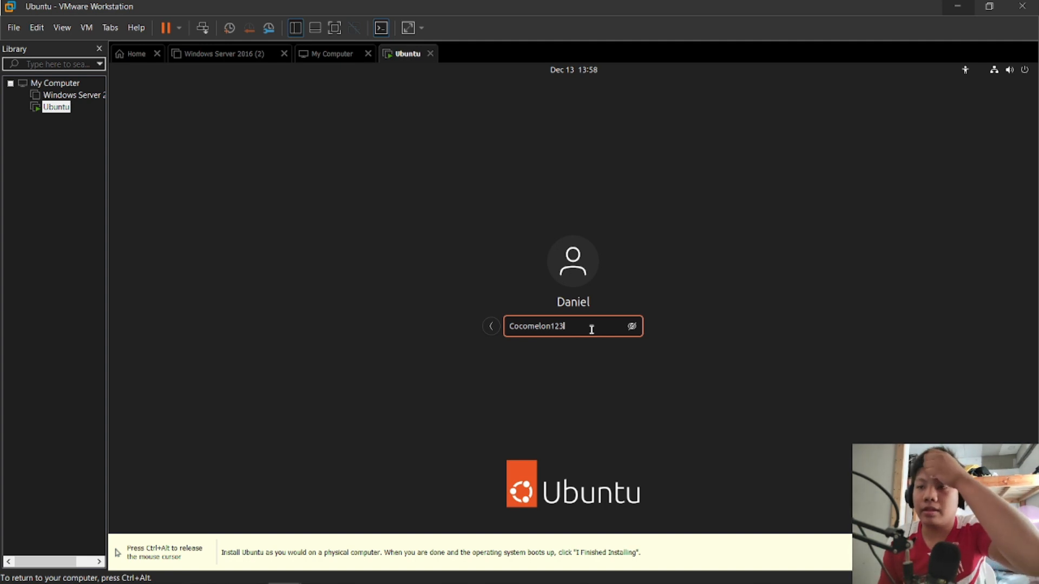
{"action": "key", "text": "Return"}
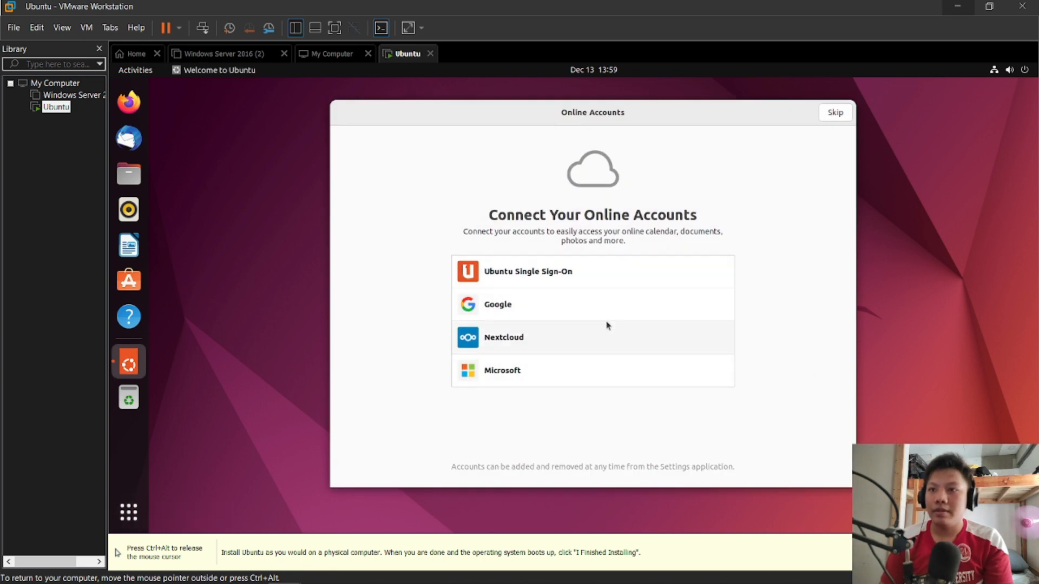
Go through the welcome setup, skipping online accounts and Livepatch and agreeing to send system info to Canonical.
{"action": "left_click", "coordinate": [833, 114]}
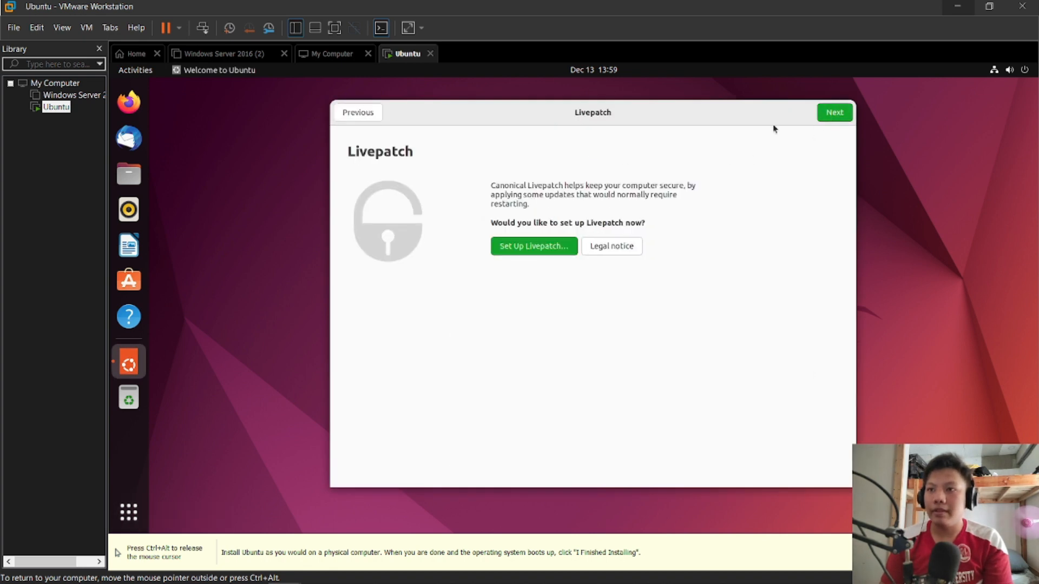
{"action": "left_click", "coordinate": [834, 115]}
{"action": "left_click", "coordinate": [835, 117]}
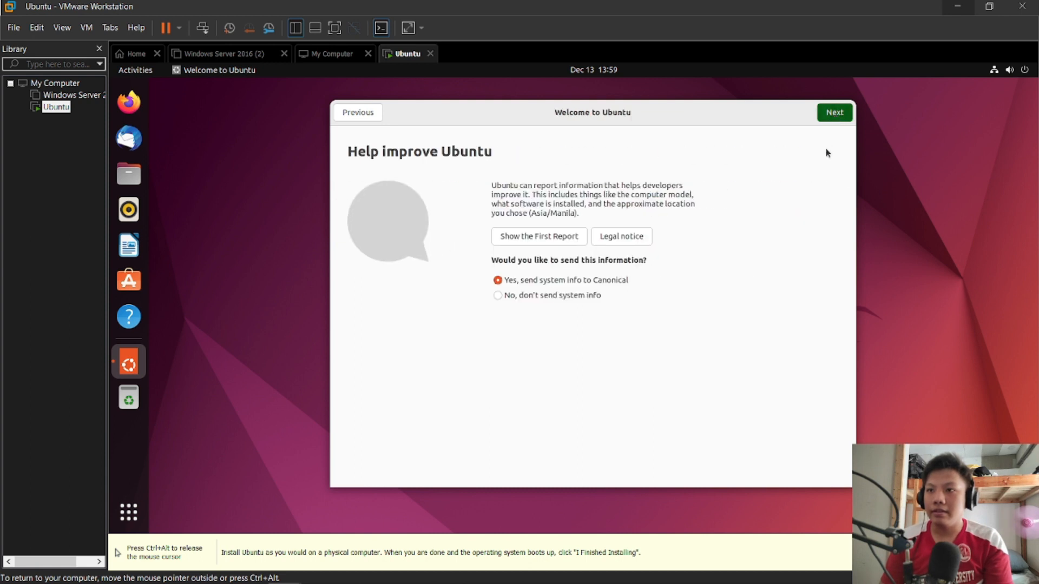
{"action": "left_click", "coordinate": [835, 114]}
{"action": "left_click", "coordinate": [835, 114]}
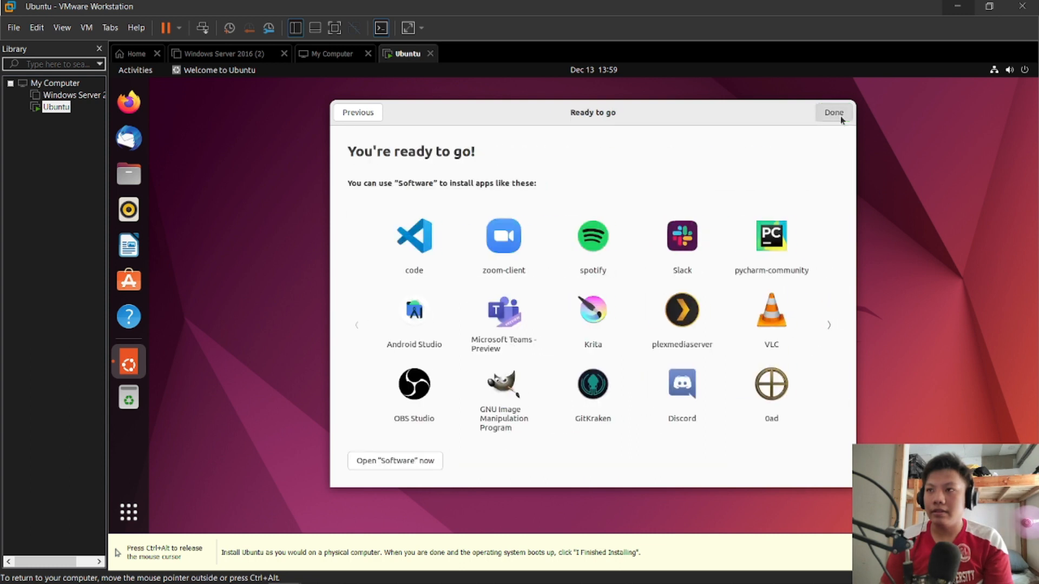